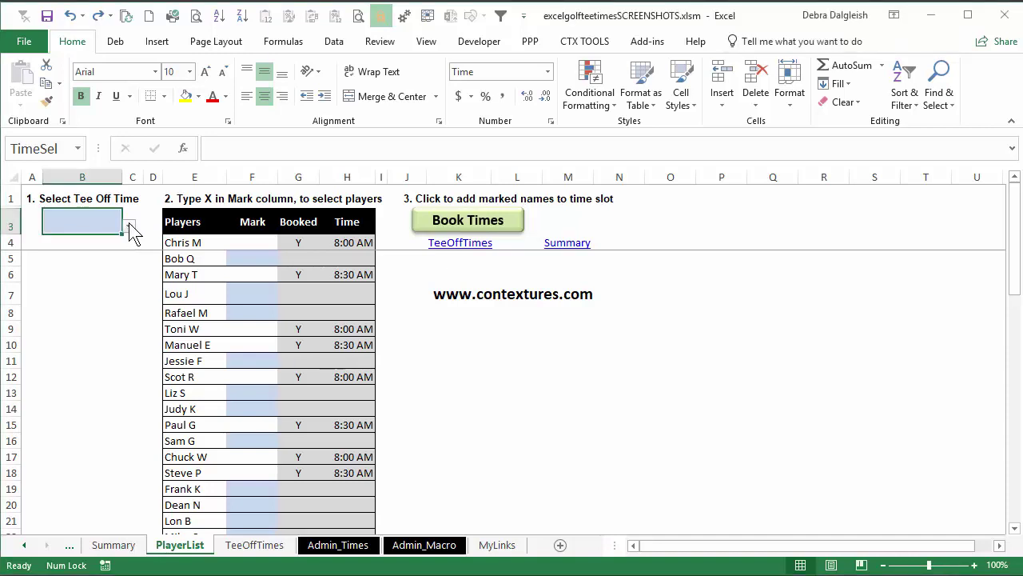
Choose 8:40 AM as the tee off time on the PlayerList sheet and open the TeeOffTimes sheet.
click(128, 226)
click(80, 272)
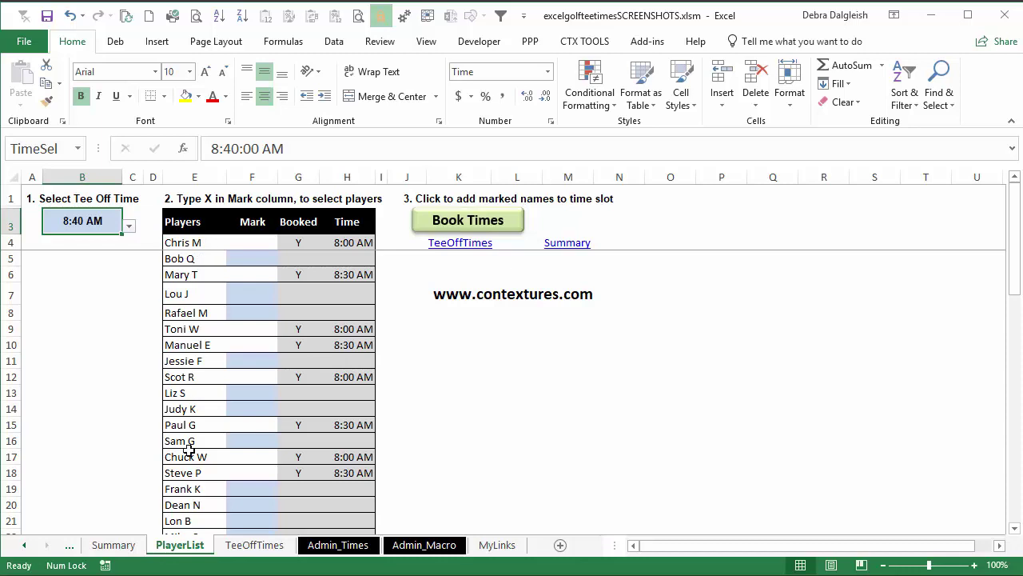
click(255, 544)
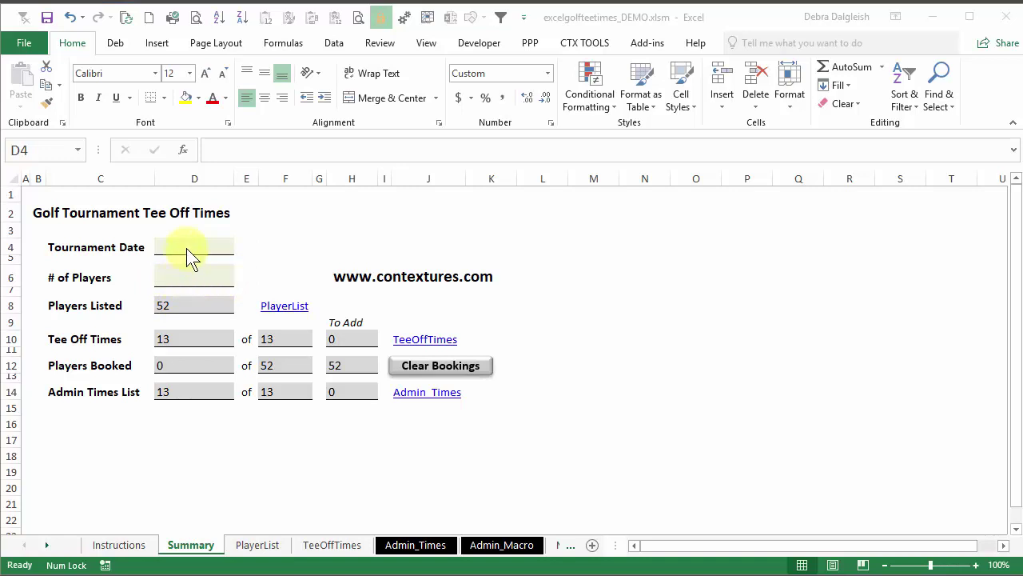
Enter 6/1 as the tournament date and 52 as the number of players on the Summary sheet.
click(188, 246)
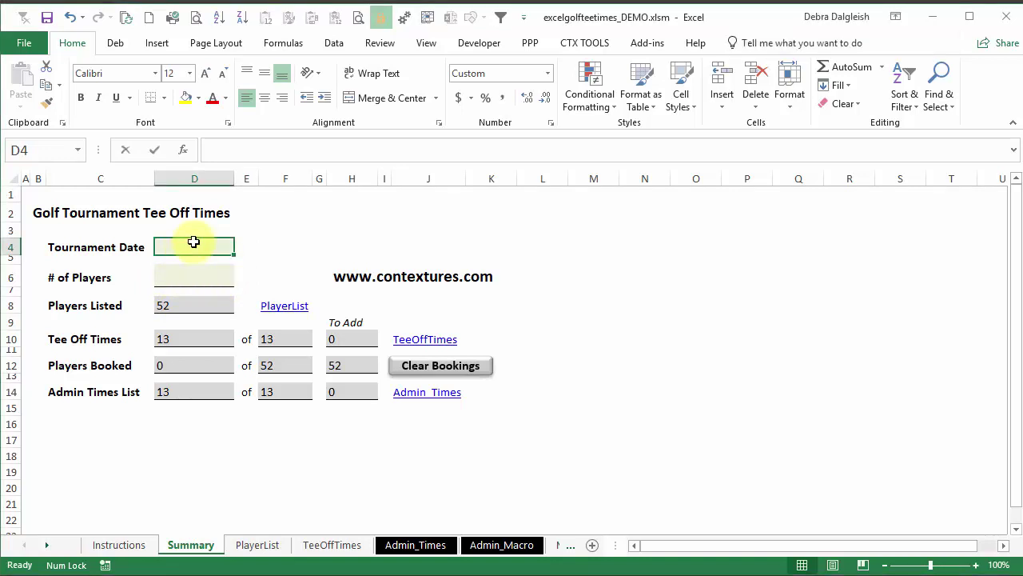
text(6/1)
key(ctrl+Return)
key(Down)
key(Down)
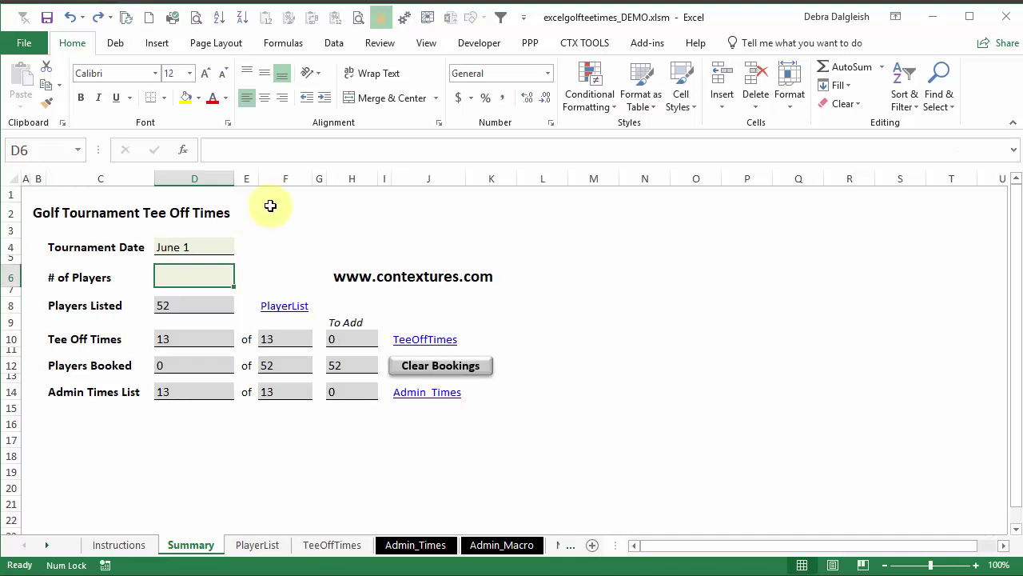
text(52)
key(Return)
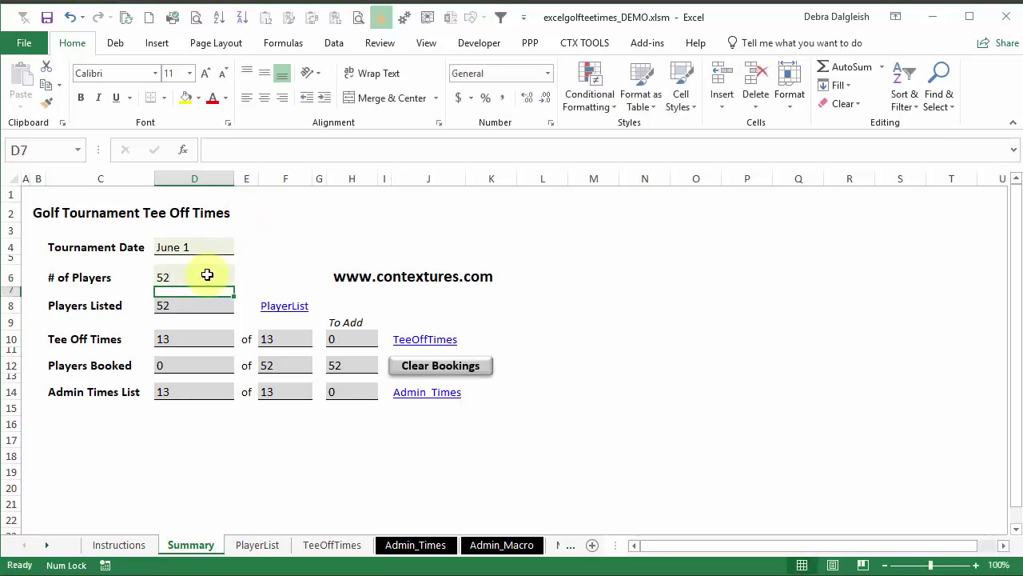
Look through the whole list of placeholder names on the PlayerList sheet.
click(281, 309)
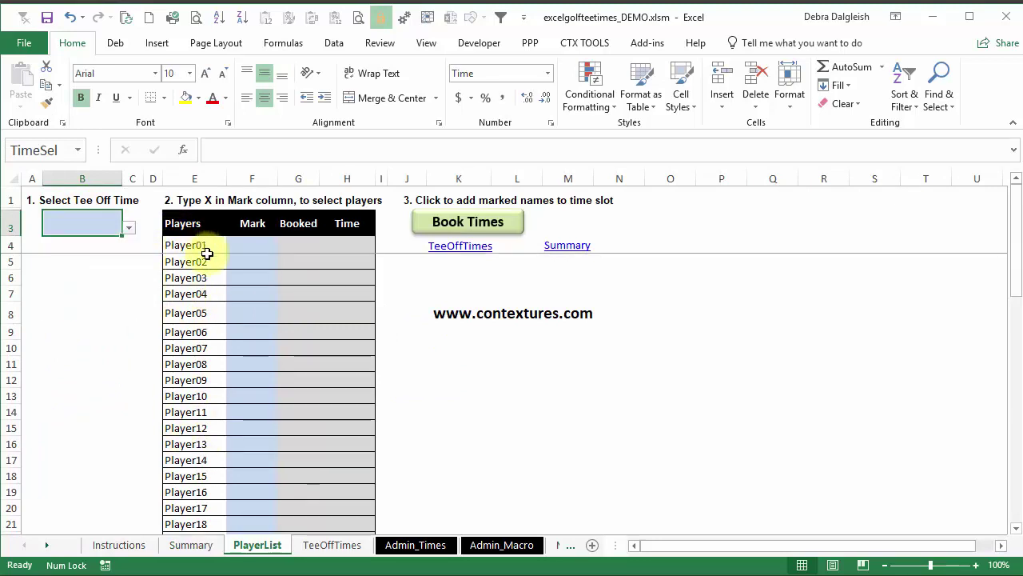
scroll(200, 320, down, 10)
scroll(198, 321, down, 6)
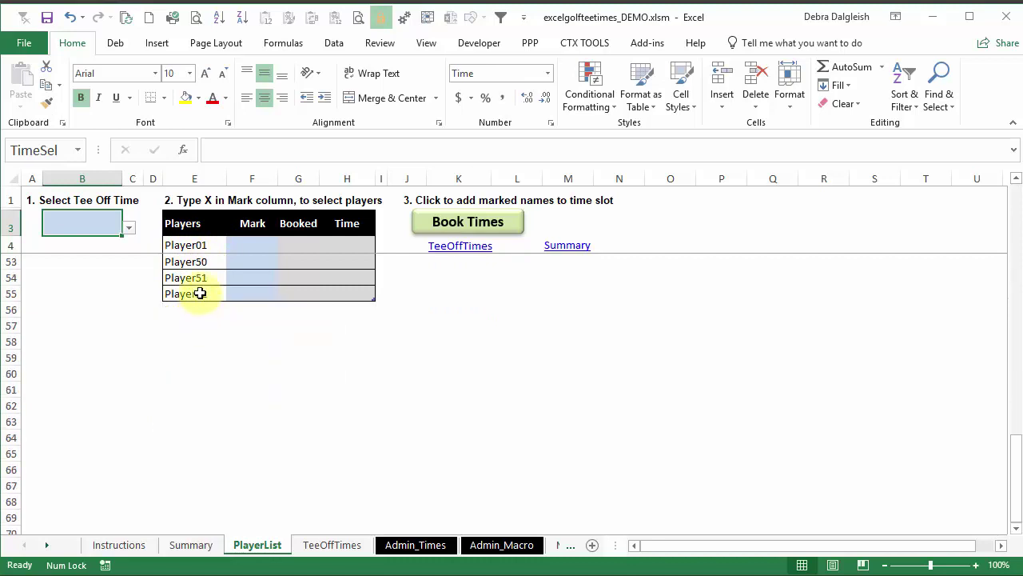
scroll(200, 289, up, 15)
click(185, 245)
click(332, 545)
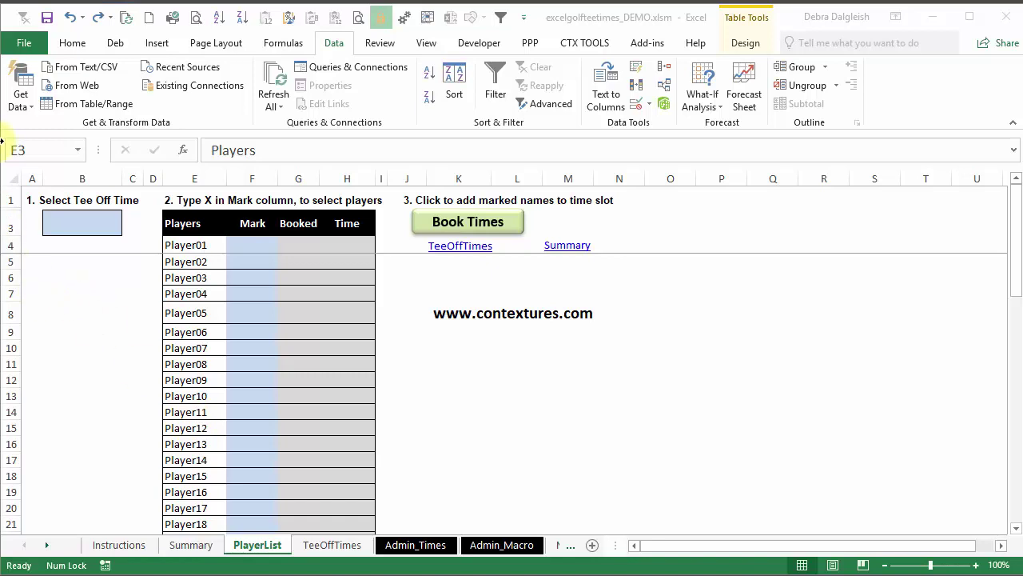
Copy the selected player names from the text editor and paste them into the workbook's Players column, starting at cell E4.
key(alt+Tab)
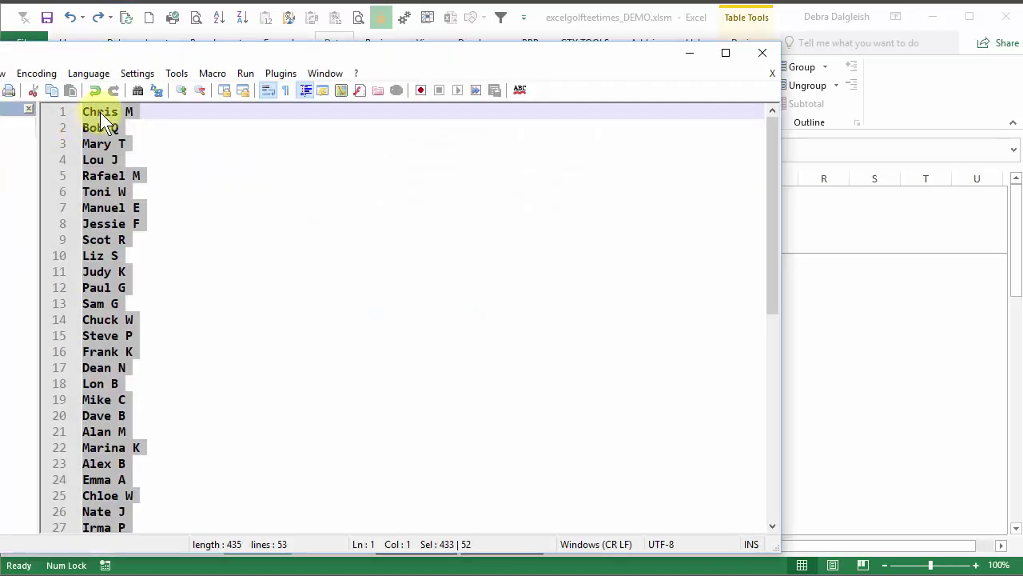
right_click(102, 172)
click(131, 198)
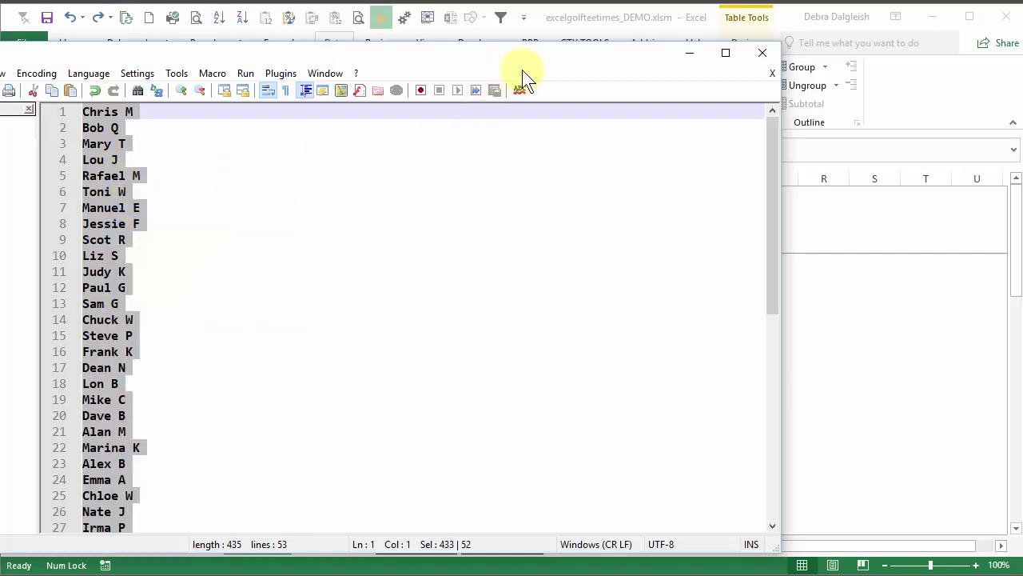
click(587, 21)
click(199, 245)
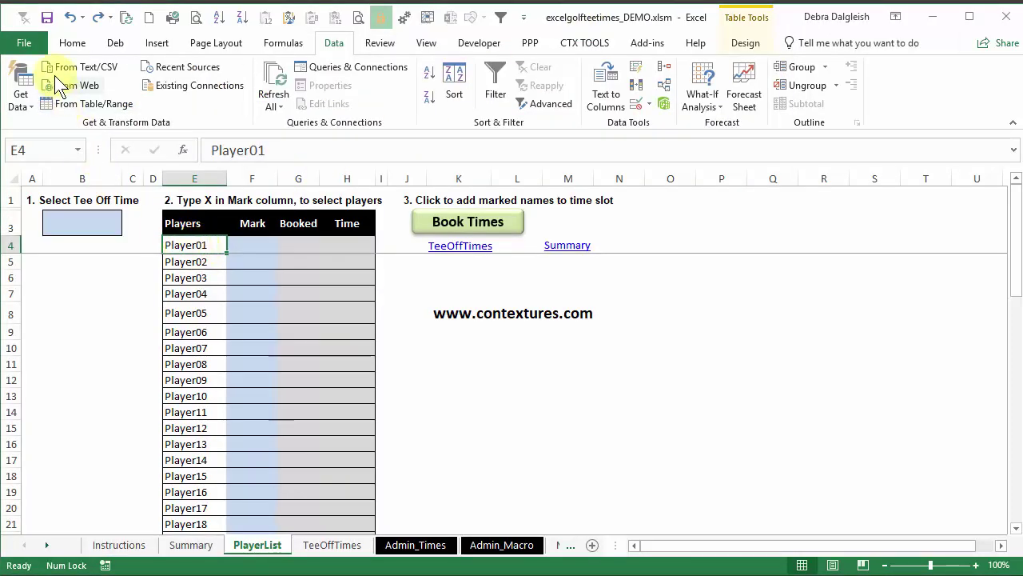
click(72, 44)
click(21, 80)
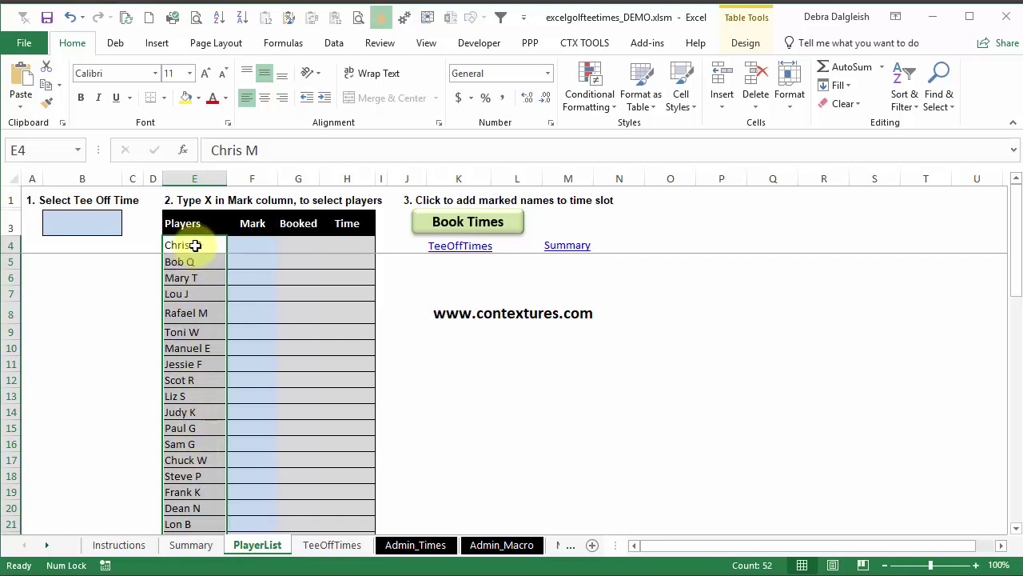
click(196, 245)
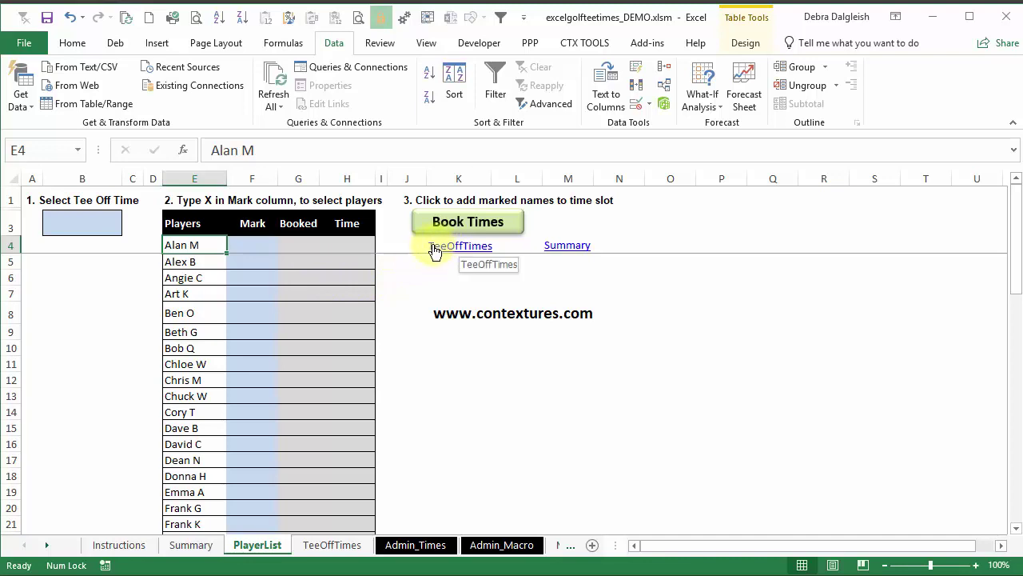
Check the TeeOffTimes sheet, then set the tee off time on the PlayerList sheet to 8:00 AM.
click(439, 251)
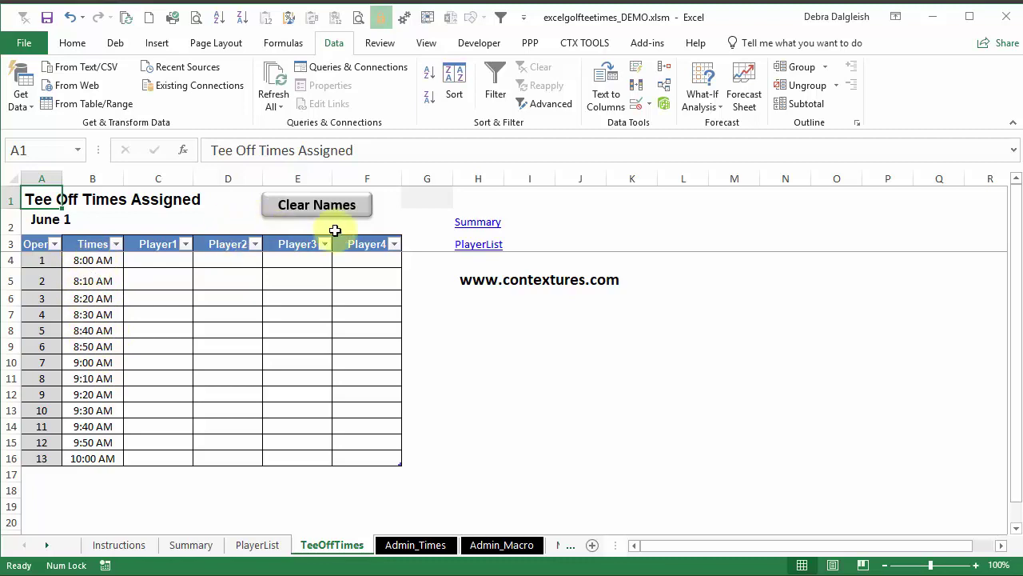
click(469, 247)
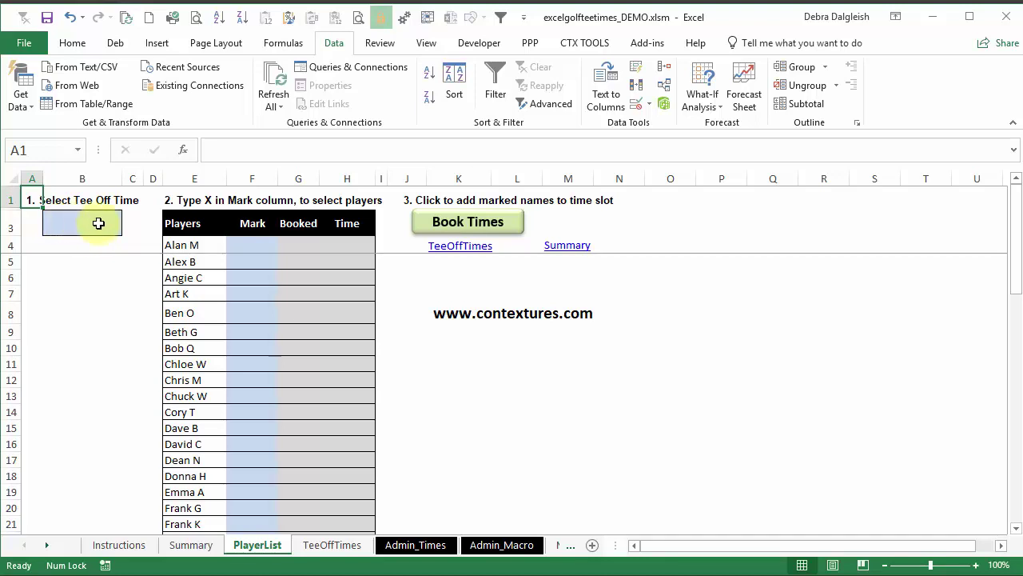
click(94, 223)
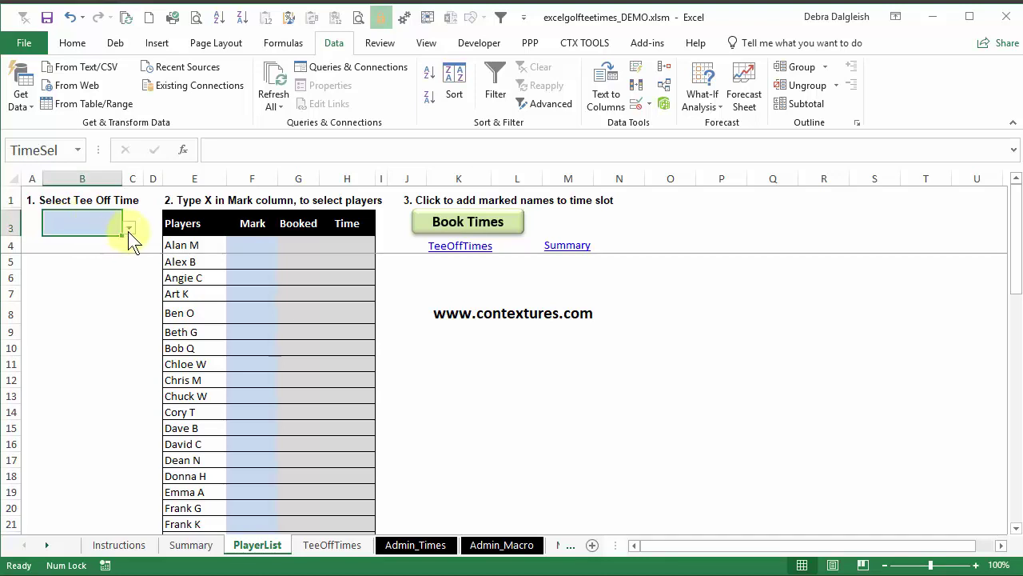
click(129, 227)
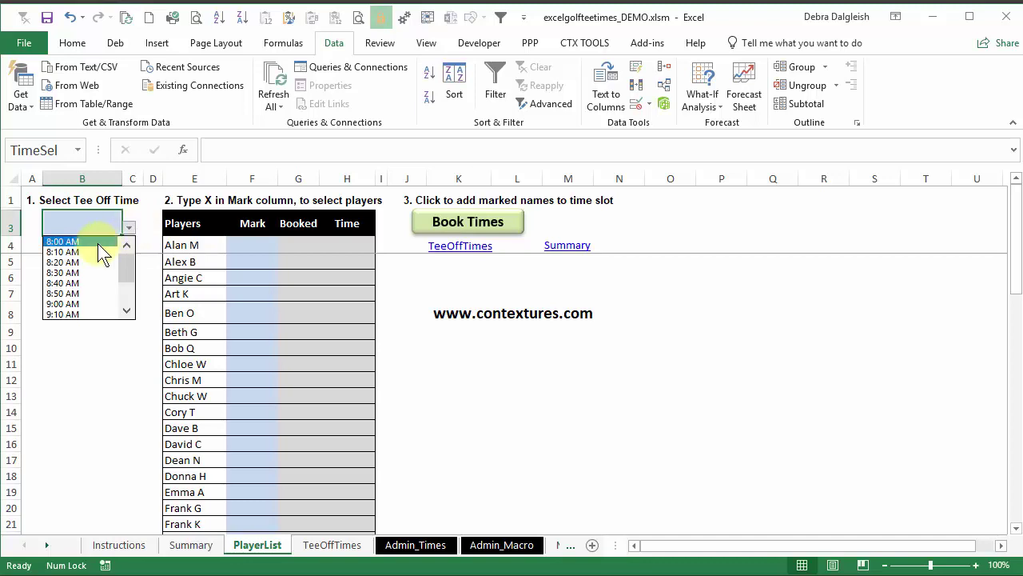
mouse_move(128, 263)
mouse_down()
mouse_move(129, 296)
mouse_move(128, 250)
mouse_up()
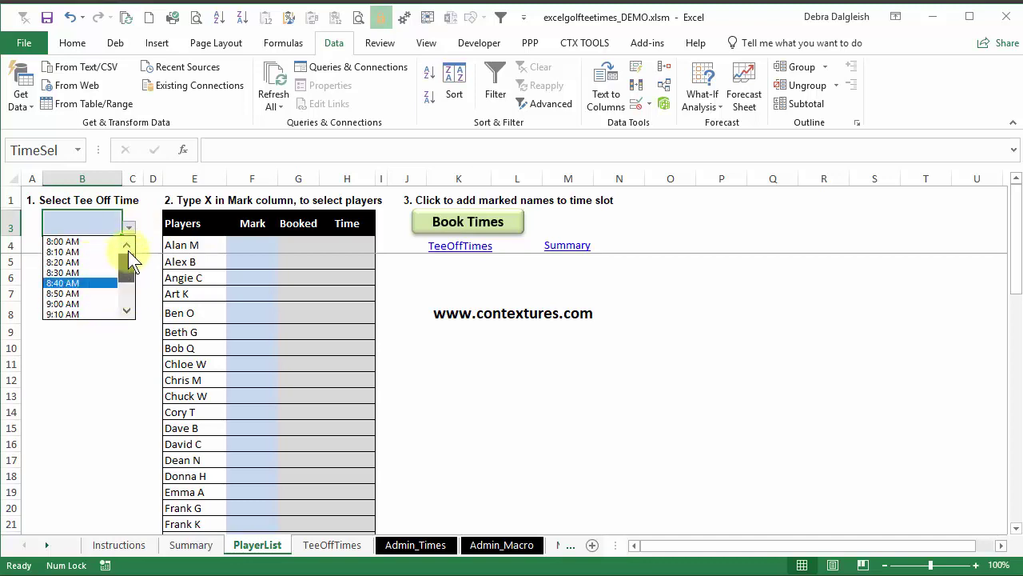
click(84, 241)
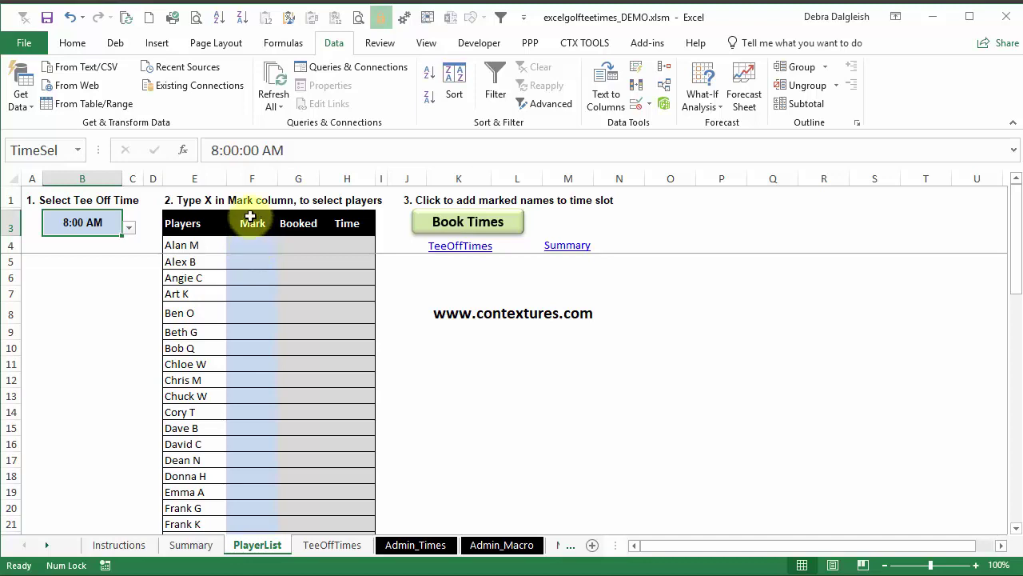
Mark four players for the 8:00 AM slot by entering x in cells F5, F9, F13 and F16.
click(252, 259)
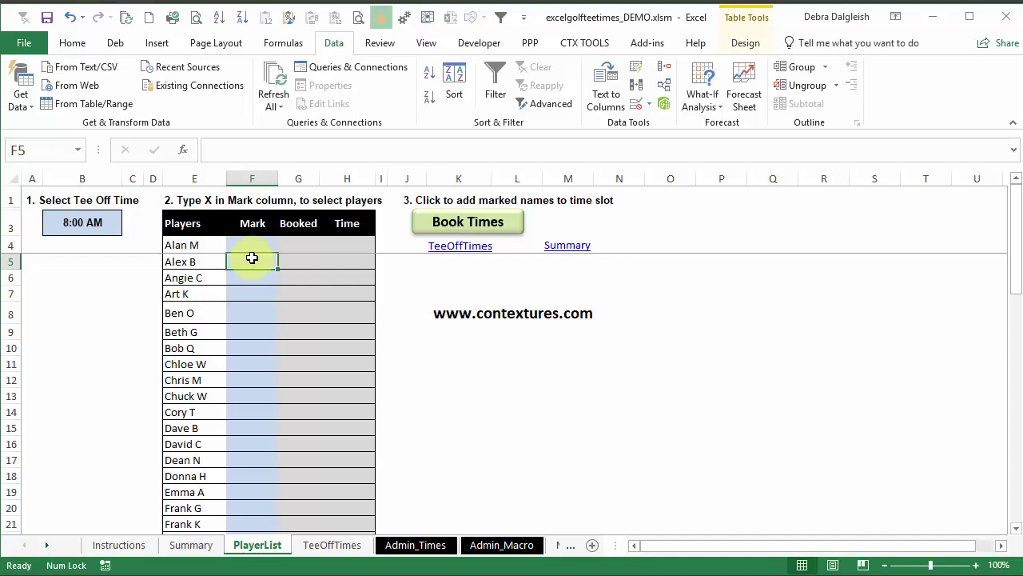
text(x)
click(251, 334)
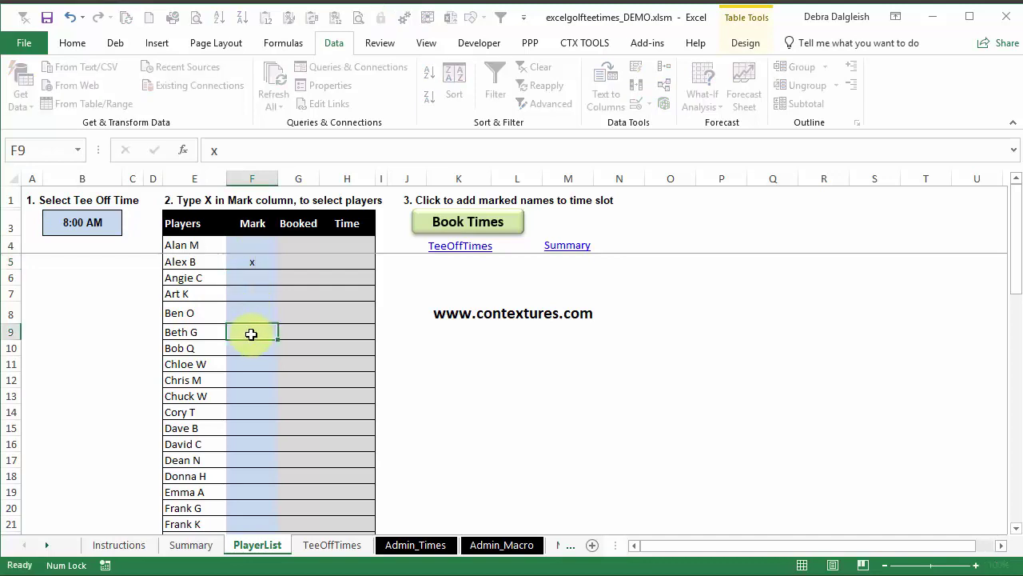
text(x)
click(251, 393)
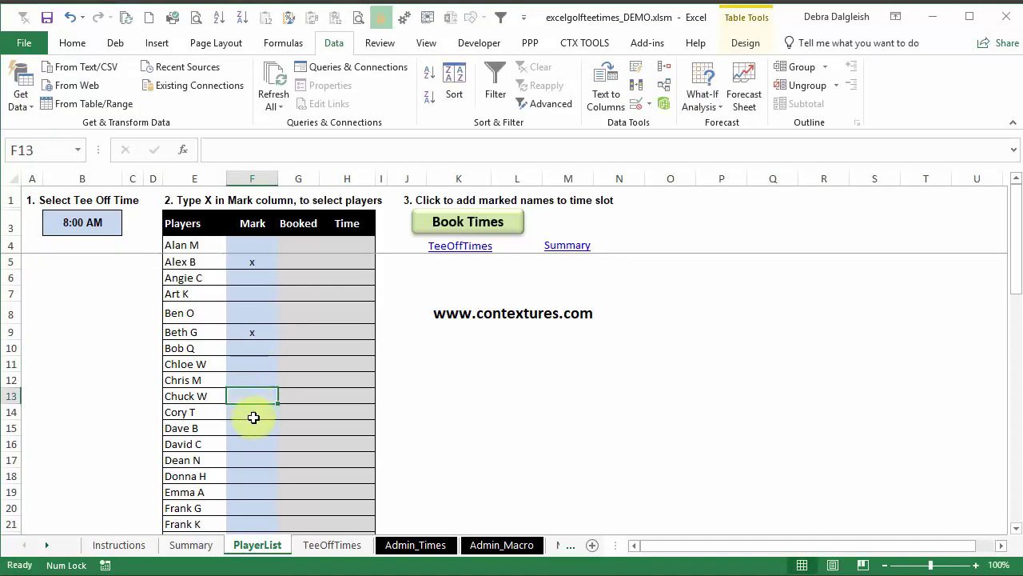
text(x)
click(252, 442)
text(x)
Try to mark a fifth player with x in cell F4.
click(251, 245)
text(x)
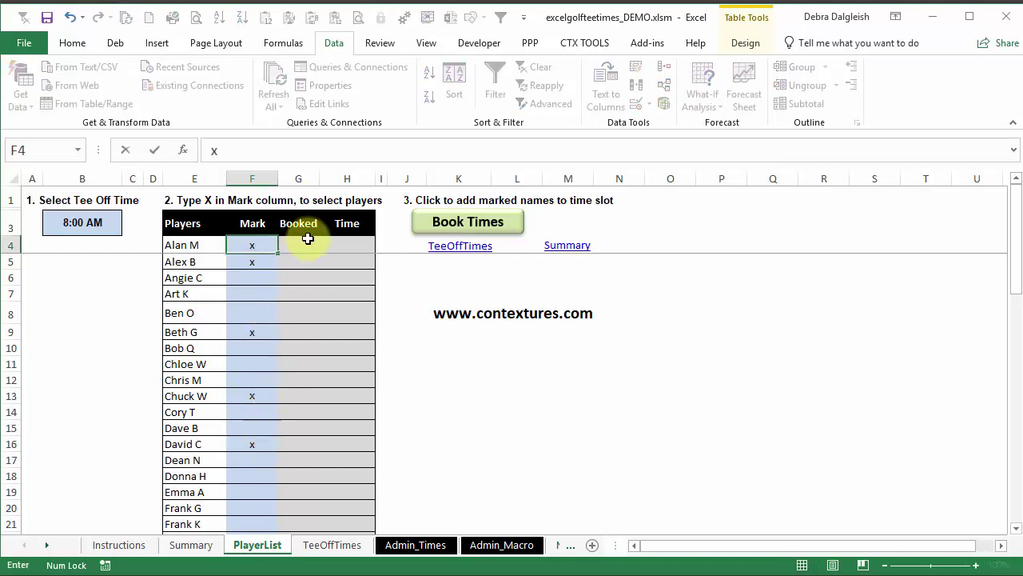
key(Return)
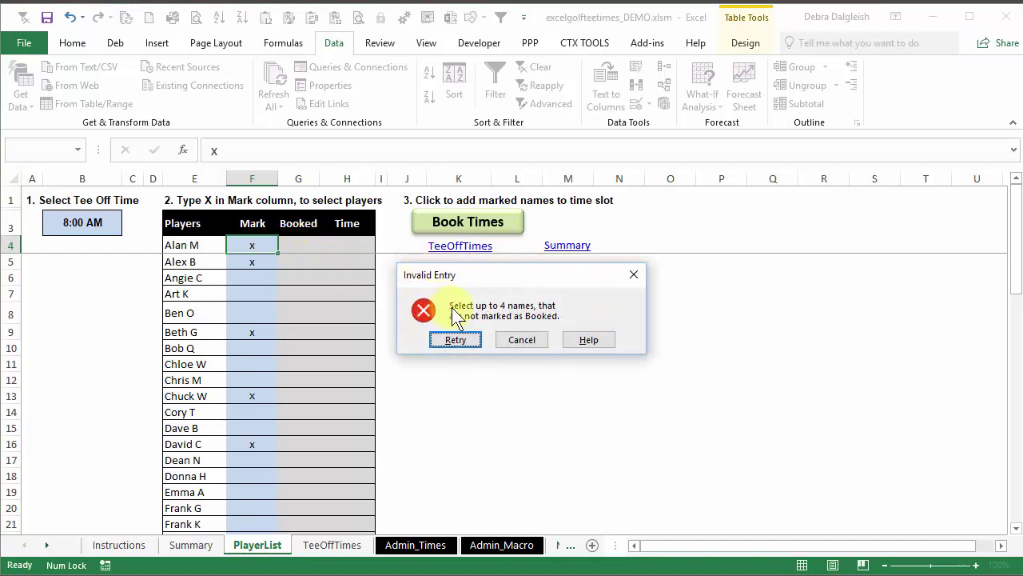
click(522, 341)
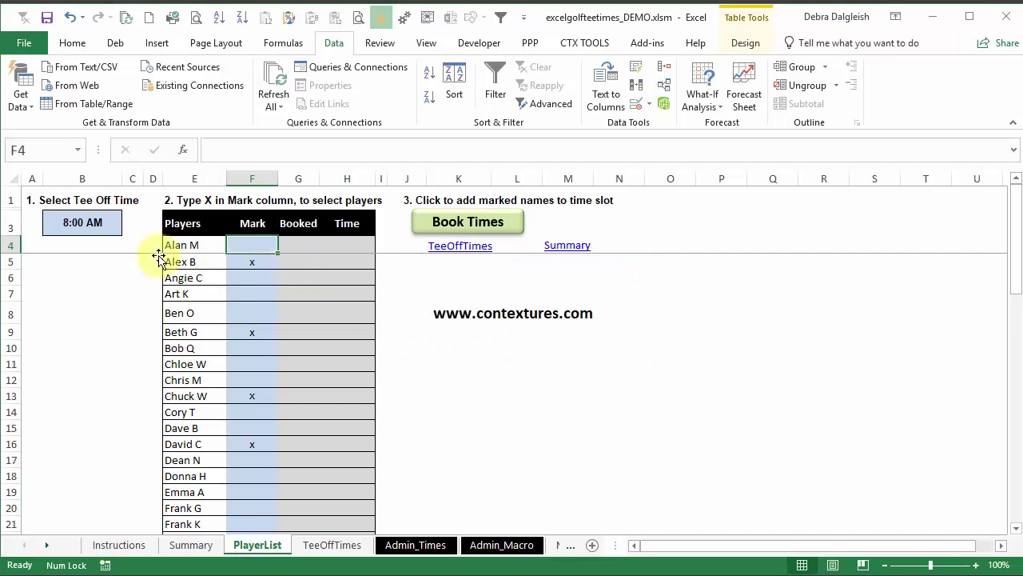
Book the marked players into the 8:00 AM slot and check their assignment on the TeeOffTimes sheet.
click(421, 227)
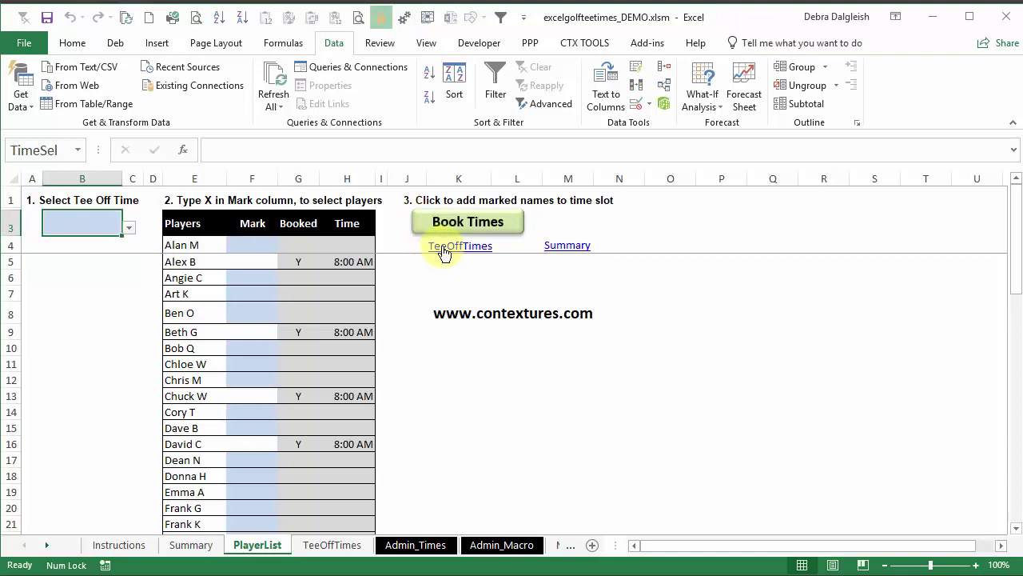
click(445, 247)
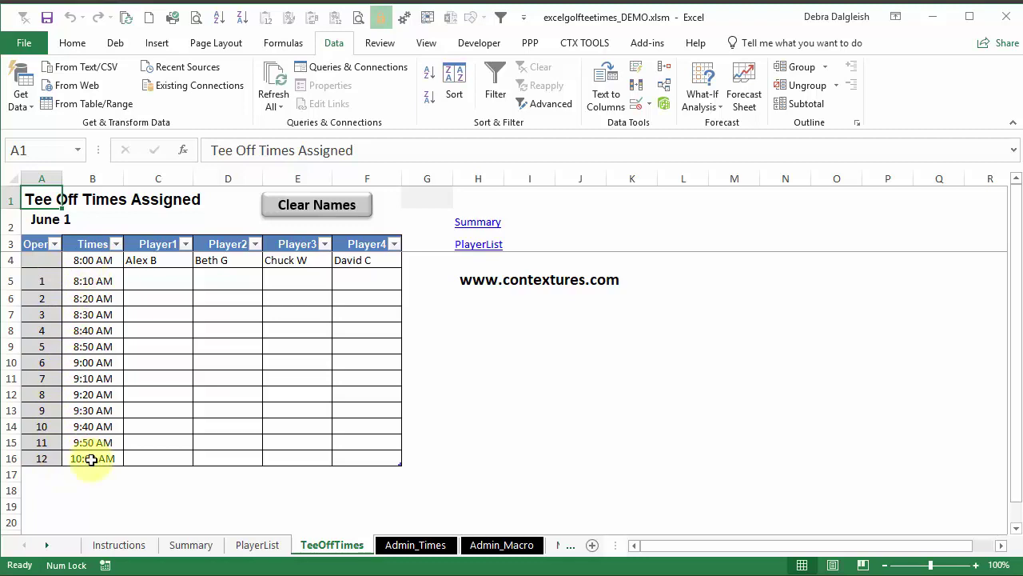
click(468, 250)
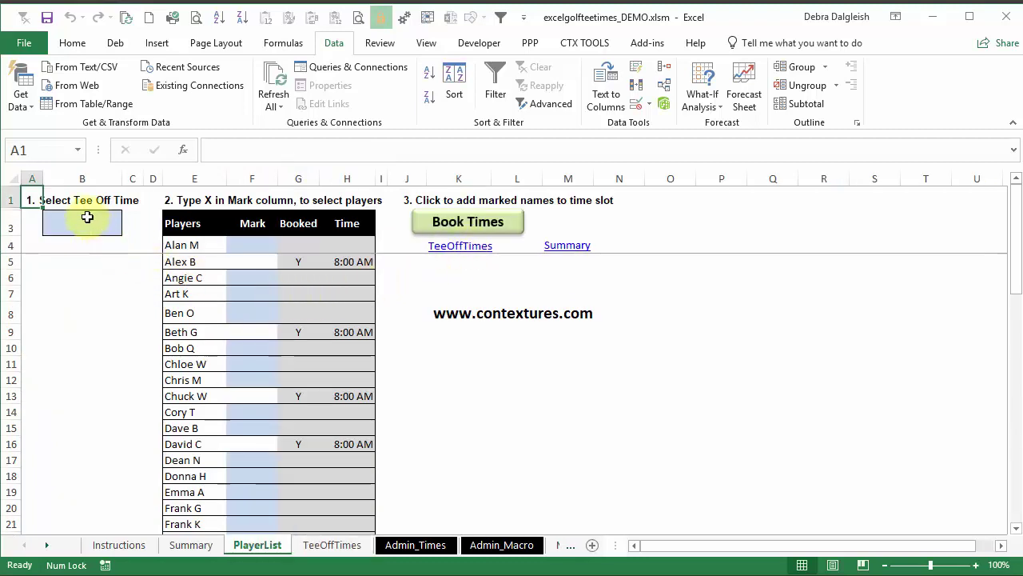
Set the tee off time on the PlayerList sheet to 8:50 AM.
click(92, 228)
click(130, 228)
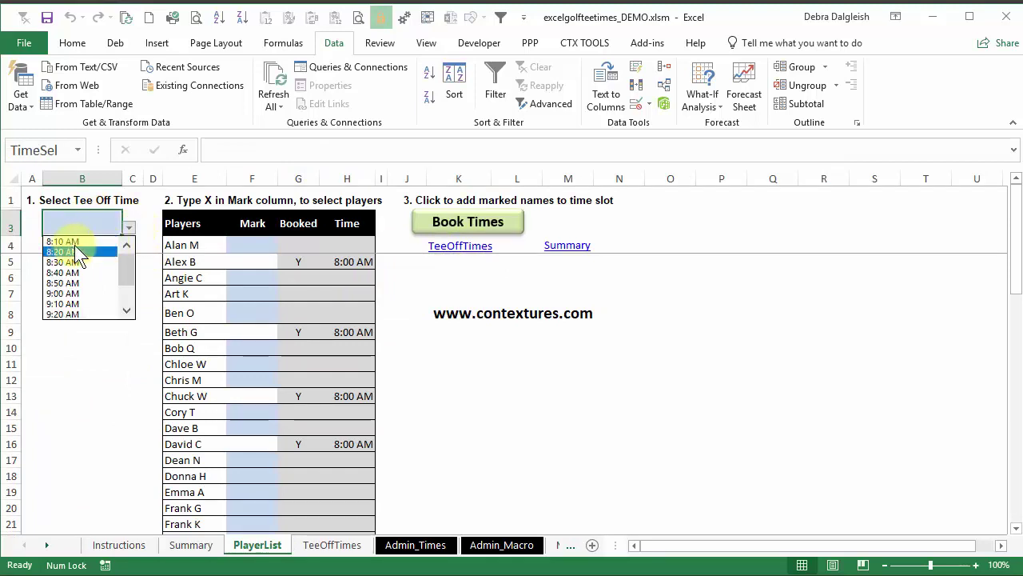
click(72, 281)
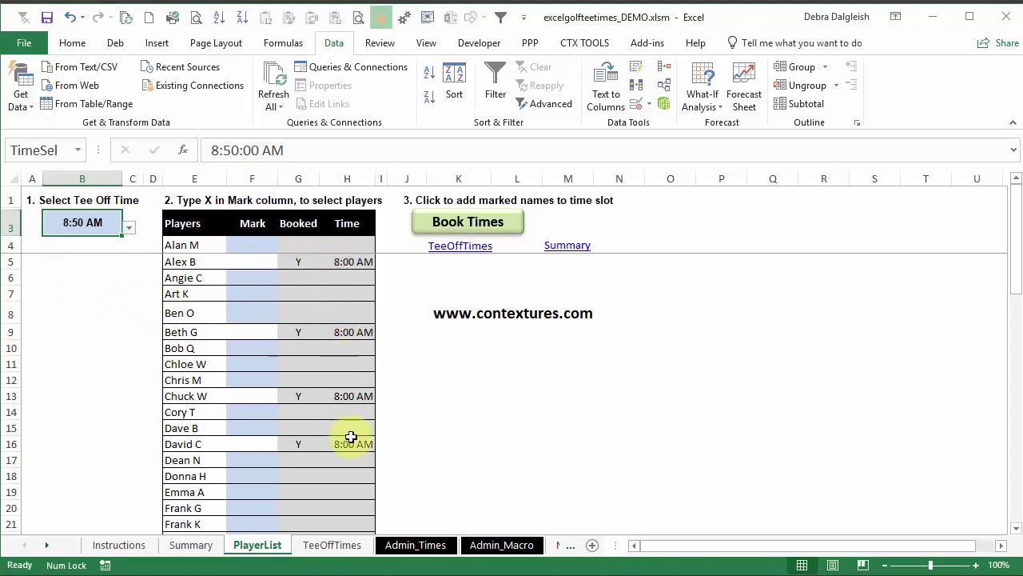
Mark the players in rows 4, 7, 11 and 18 with x and book them into the 8:50 AM slot.
click(252, 296)
text(x)
click(252, 244)
text(x)
click(252, 364)
text(x)
click(252, 475)
text(x)
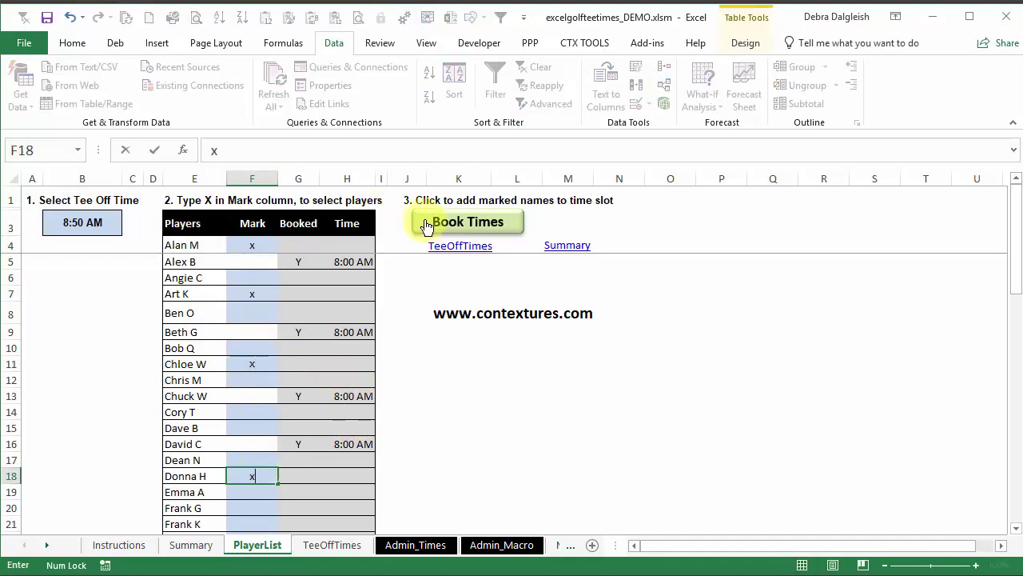
click(426, 226)
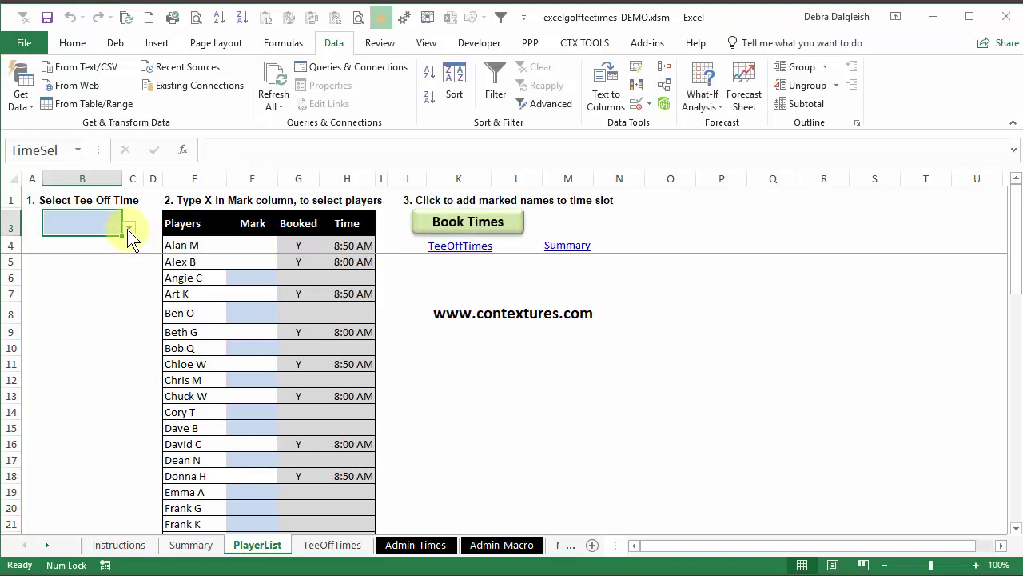
Check which tee off times can still be selected and review the bookings on the TeeOffTimes sheet.
click(127, 229)
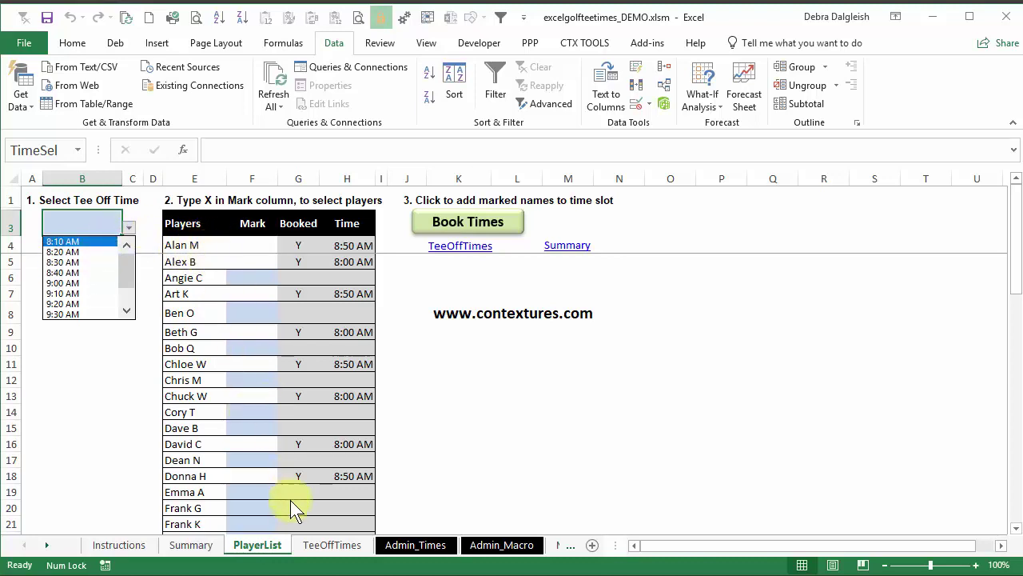
click(331, 545)
click(331, 544)
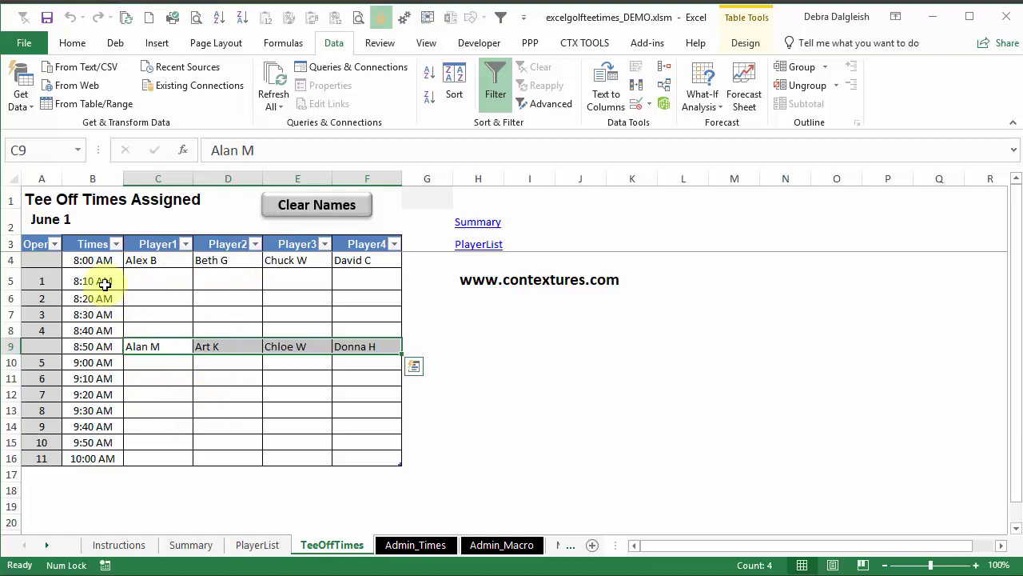
click(256, 545)
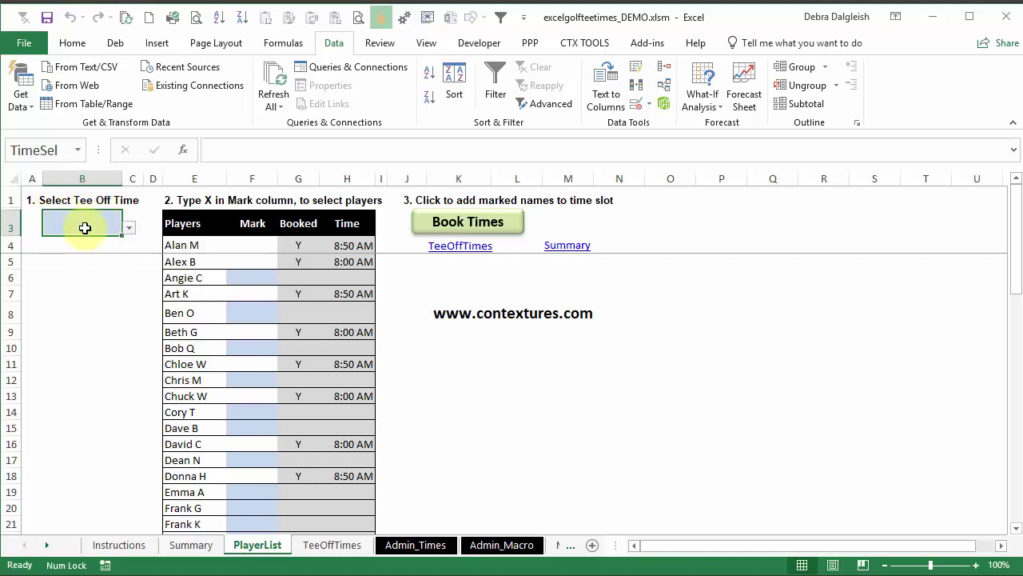
Check the tee off time choices in cell B3 and inspect the source of its data validation list.
click(129, 227)
click(128, 227)
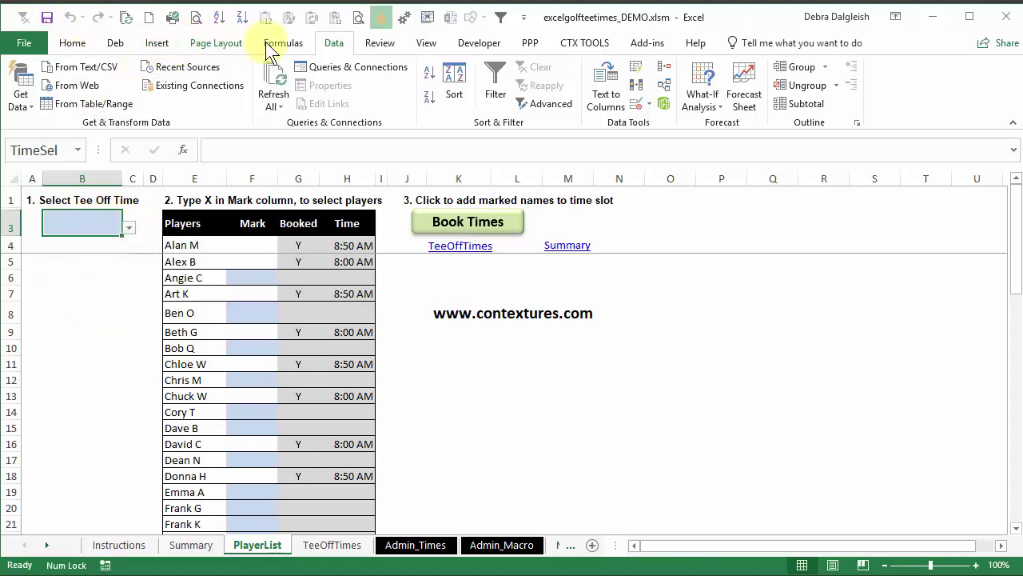
click(634, 106)
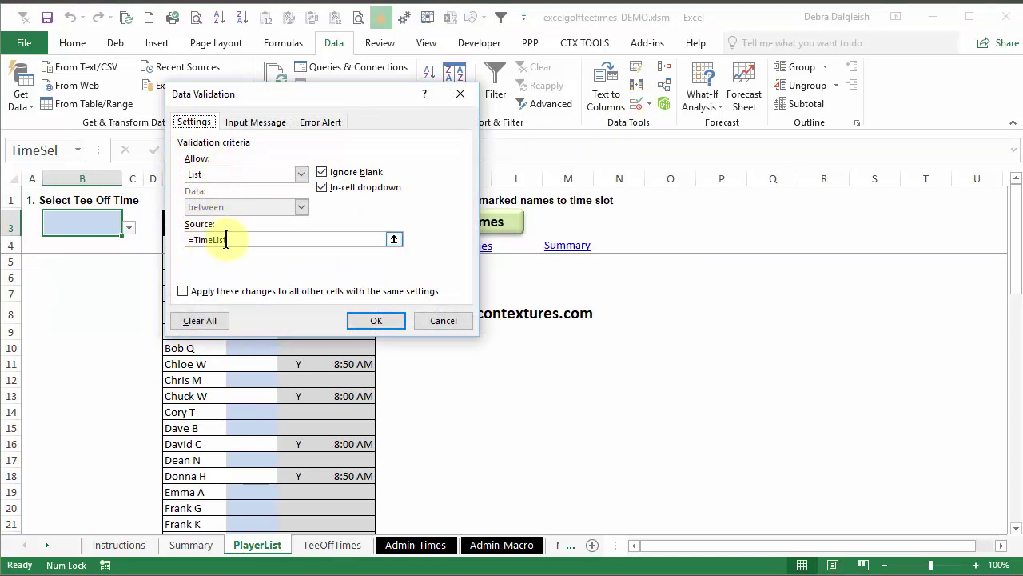
click(442, 322)
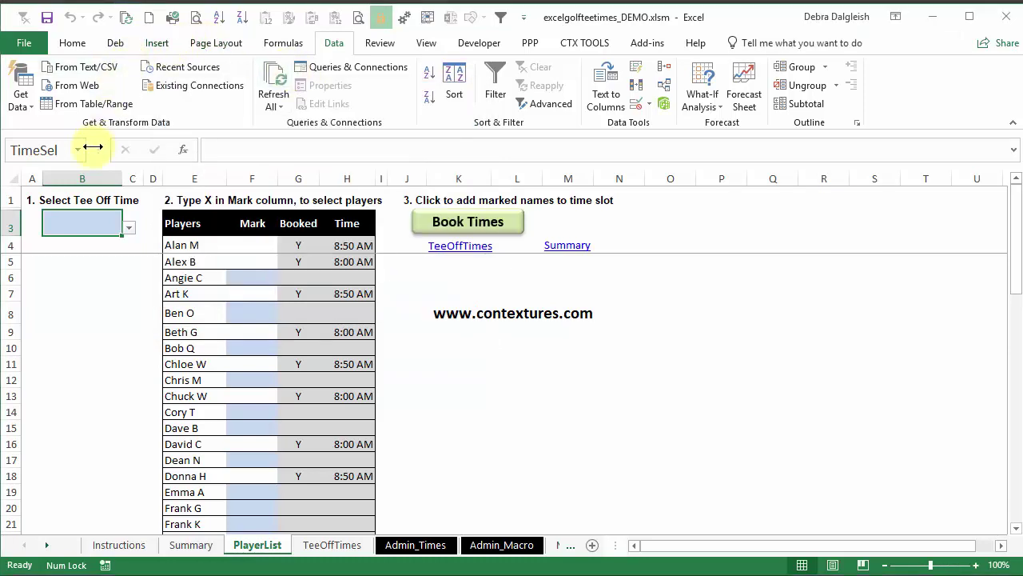
Examine the definition of the TimeList named range and the cells it refers to on Admin_Times.
click(294, 44)
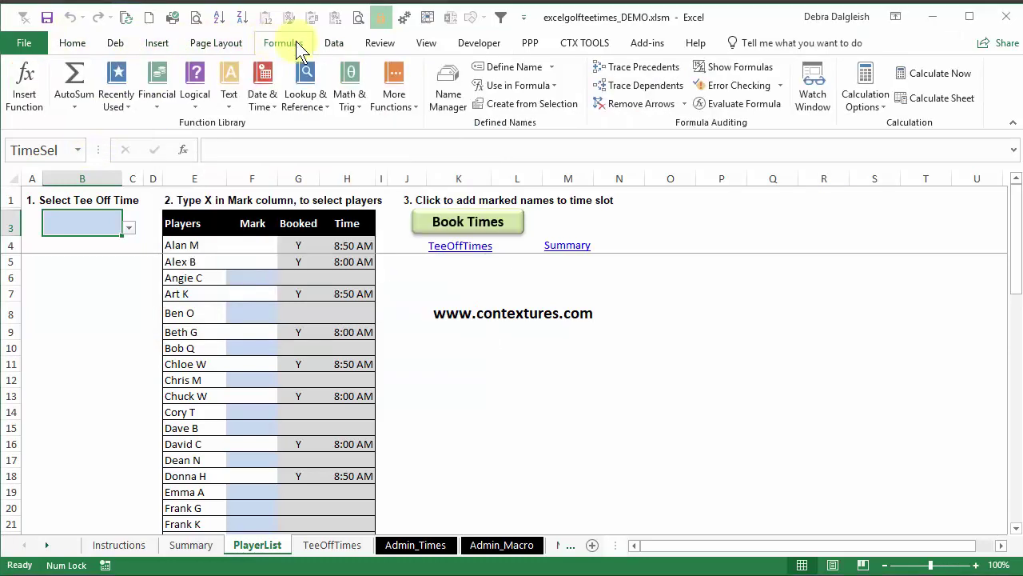
click(442, 78)
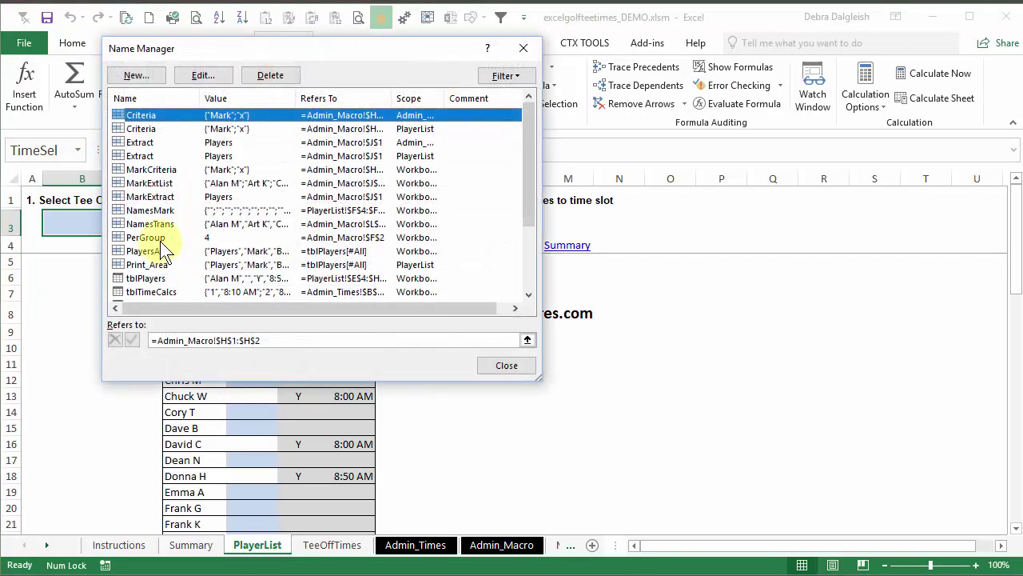
scroll(160, 241, down, 3)
click(147, 225)
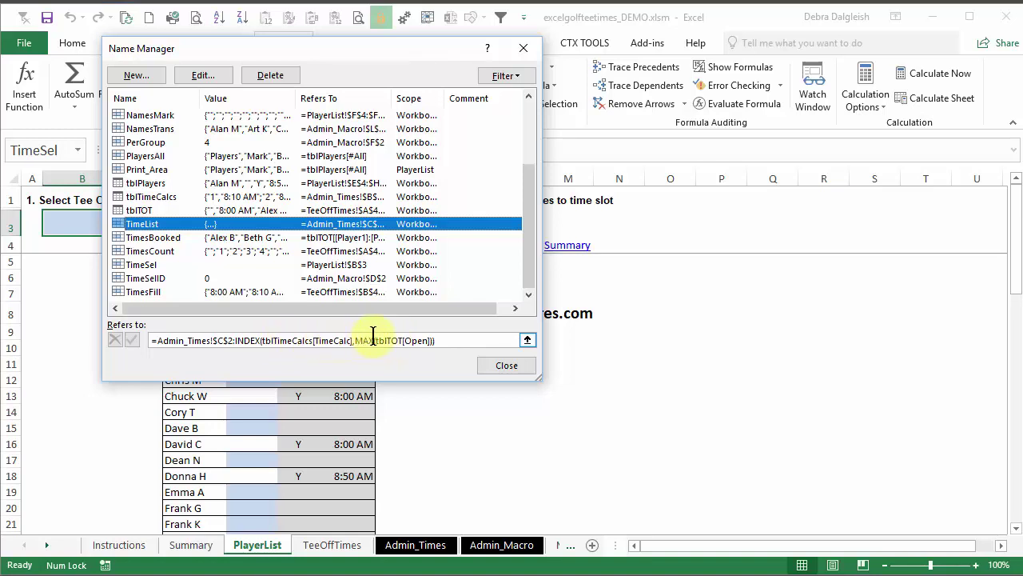
click(450, 340)
drag(380, 55, 487, 67)
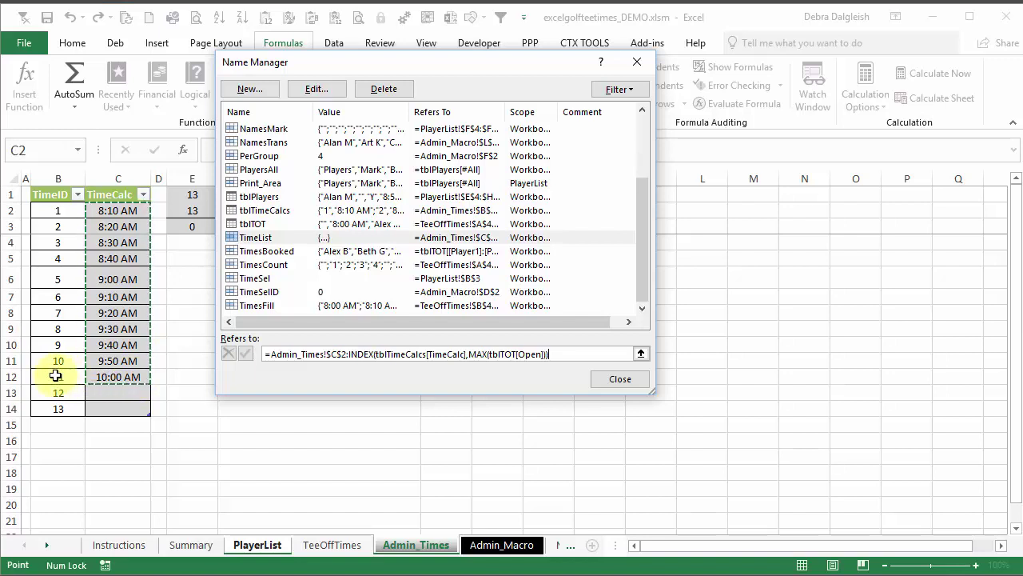
click(620, 379)
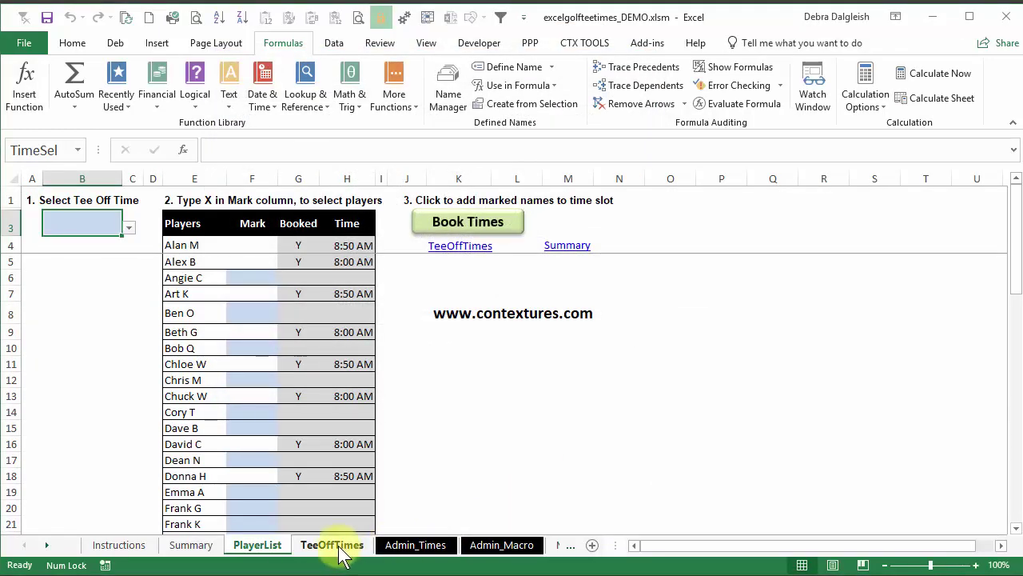
Compare the open slot numbers on TeeOffTimes with the times on Admin_Times and the tee off time choices on PlayerList.
click(340, 546)
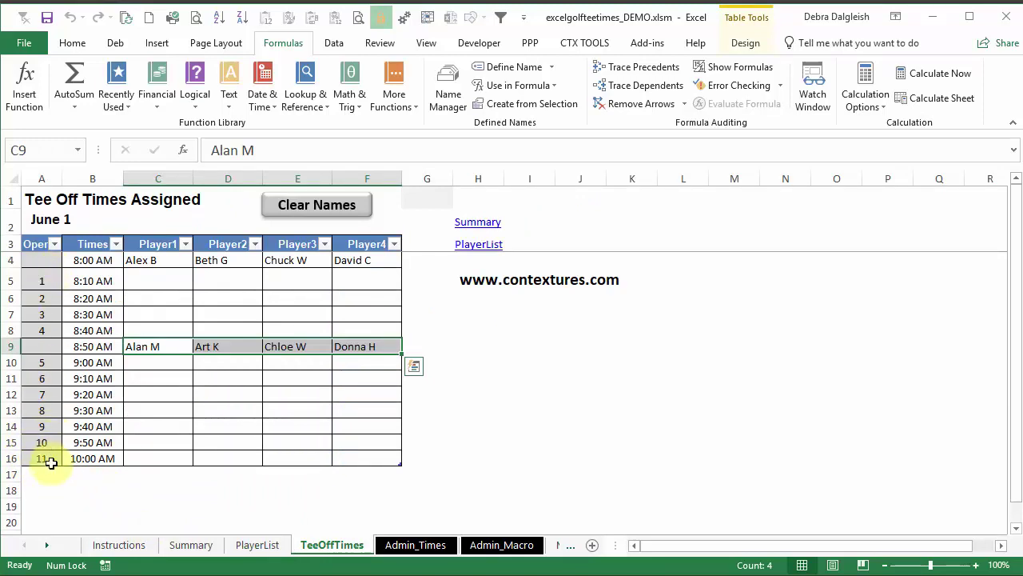
click(416, 544)
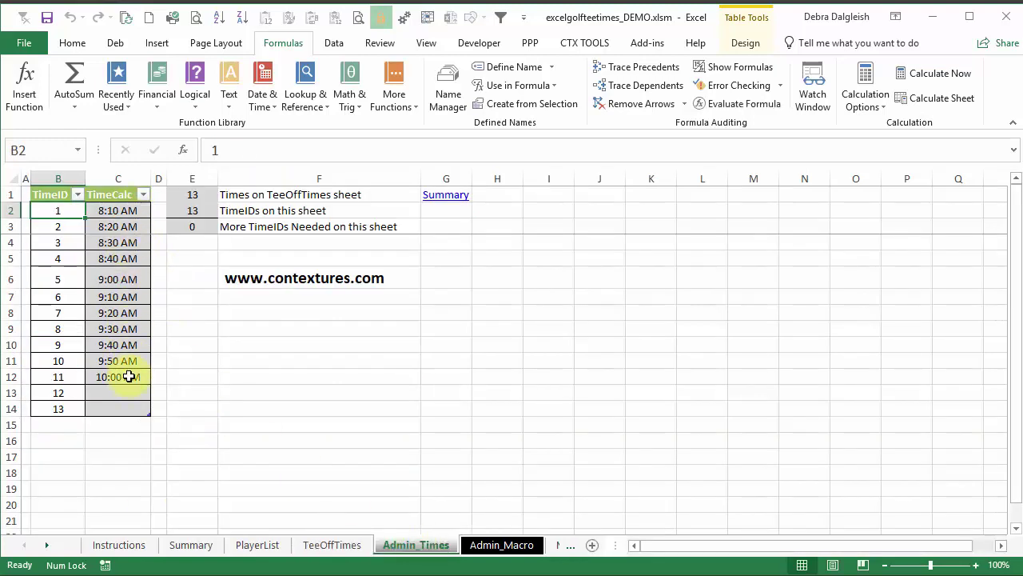
click(257, 544)
click(128, 230)
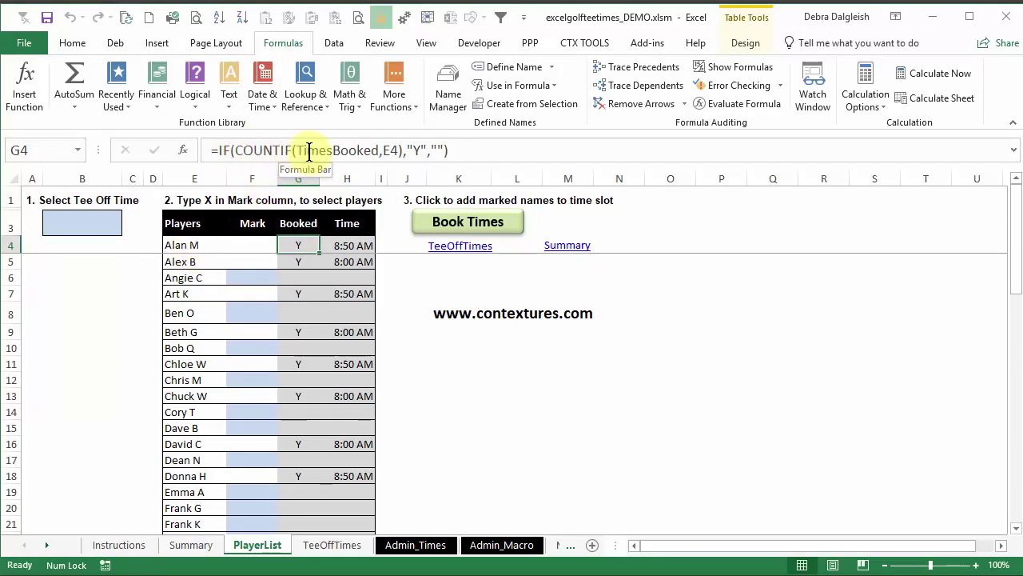
Check the TimesBooked range on TeeOffTimes and examine the Booked and Time column formulas on PlayerList.
click(342, 547)
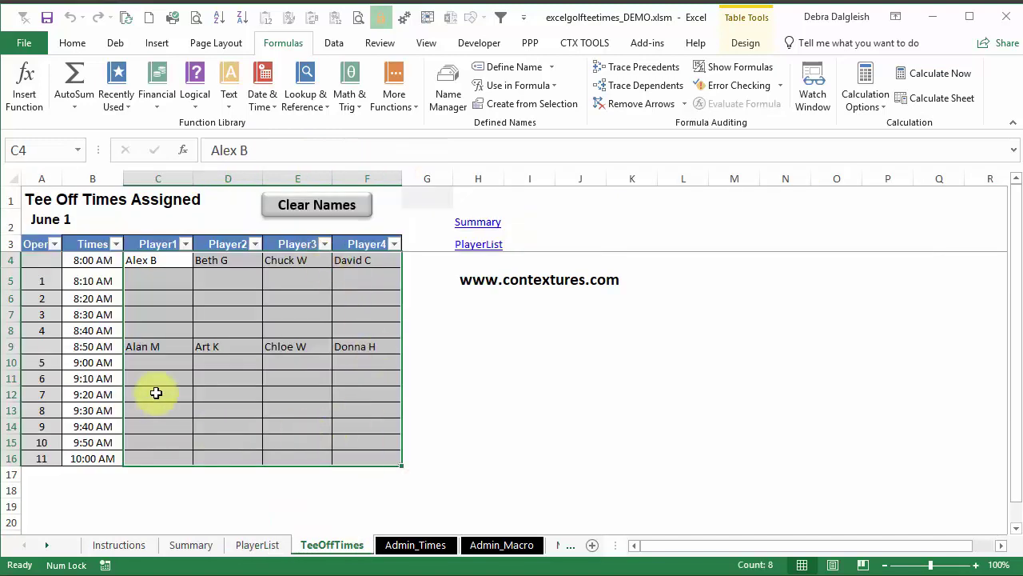
click(263, 546)
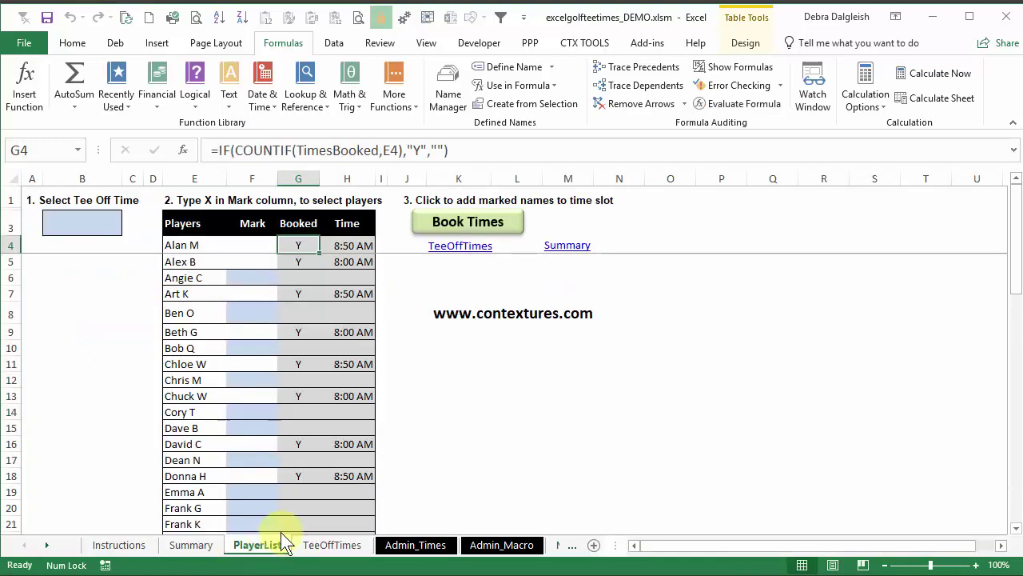
click(339, 245)
drag(450, 163, 453, 210)
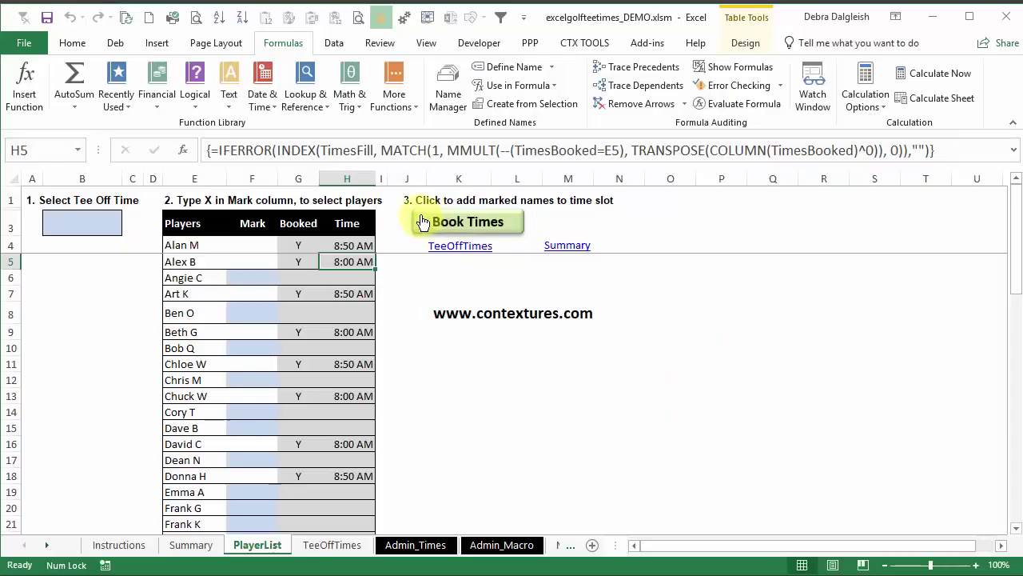
Check which macro is assigned to the Book Times shape on PlayerList, leaving the assignment as it is.
click(423, 222)
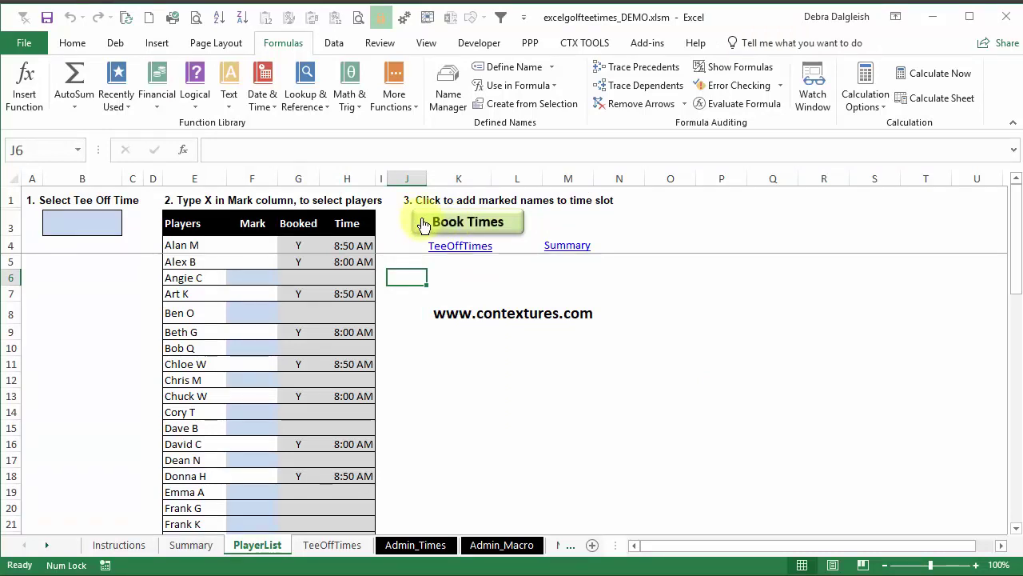
right_click(423, 221)
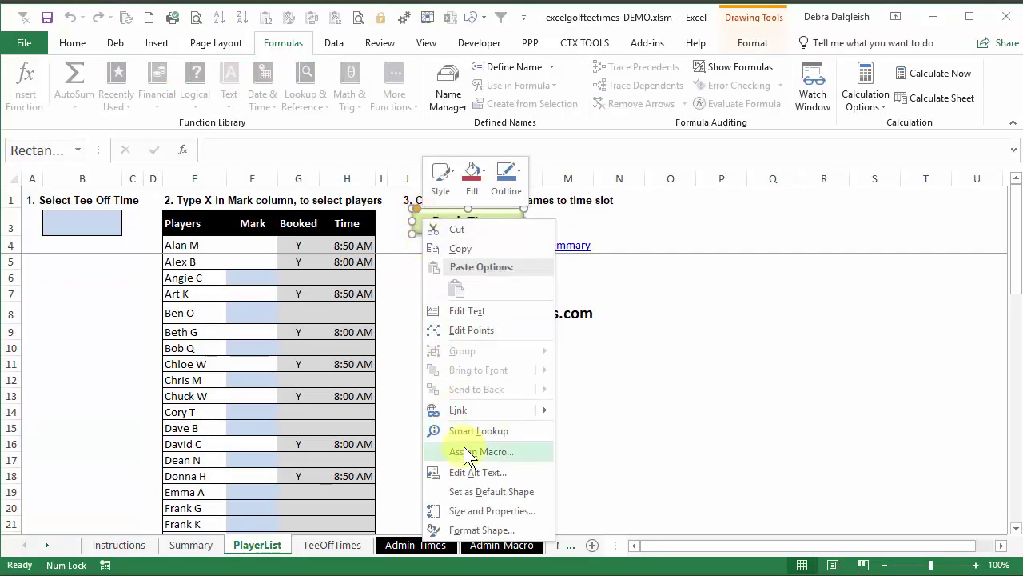
click(466, 452)
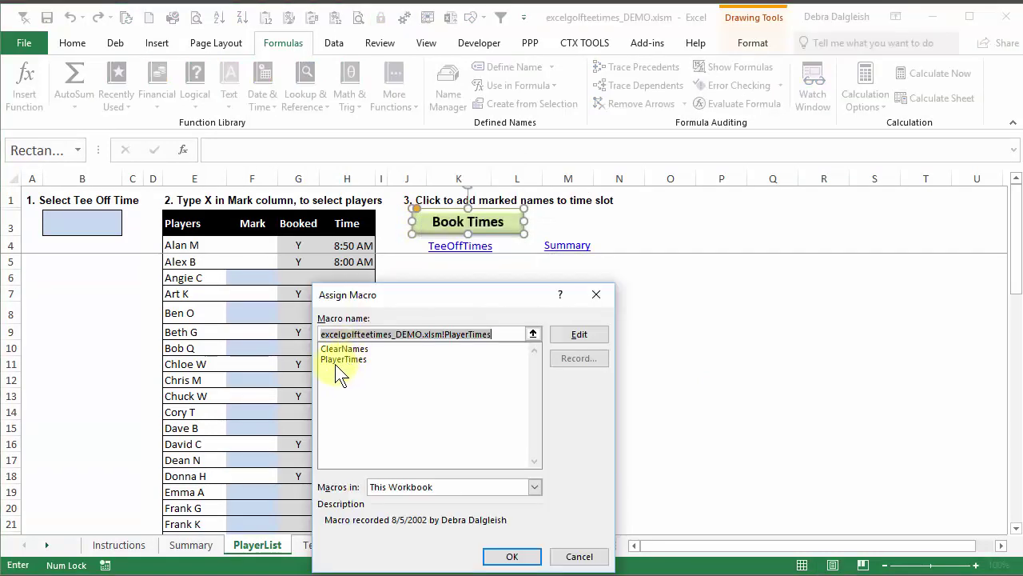
drag(323, 335, 499, 334)
key(Escape)
click(428, 276)
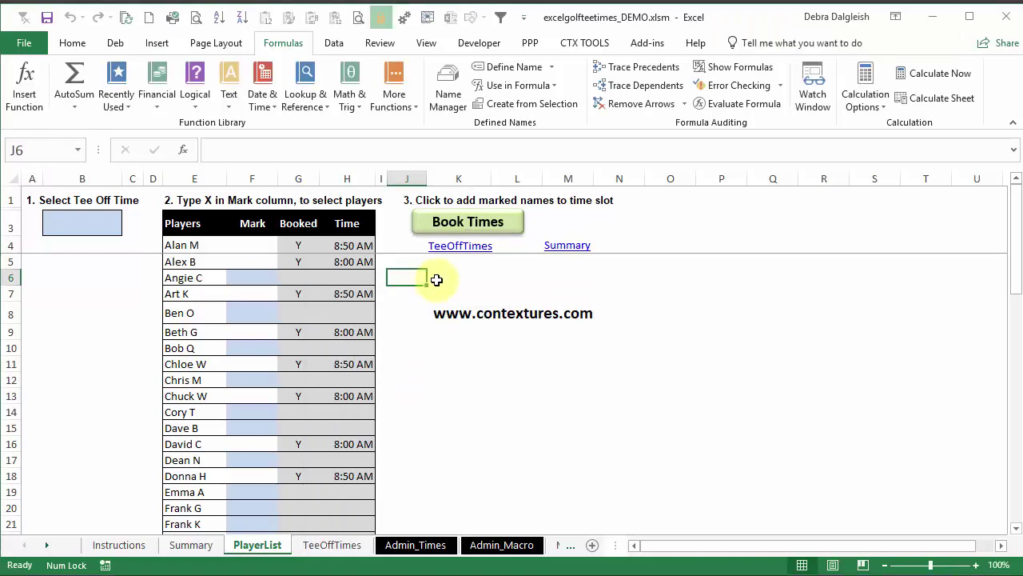
Check which macro is assigned to the Clear Names shape on TeeOffTimes, leaving the assignment as it is.
click(432, 244)
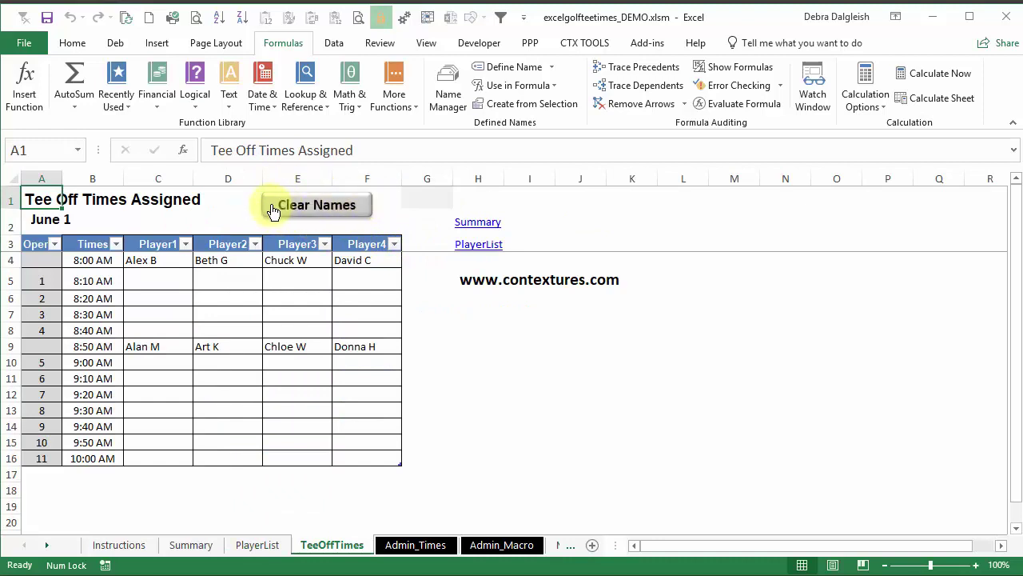
right_click(273, 209)
click(327, 435)
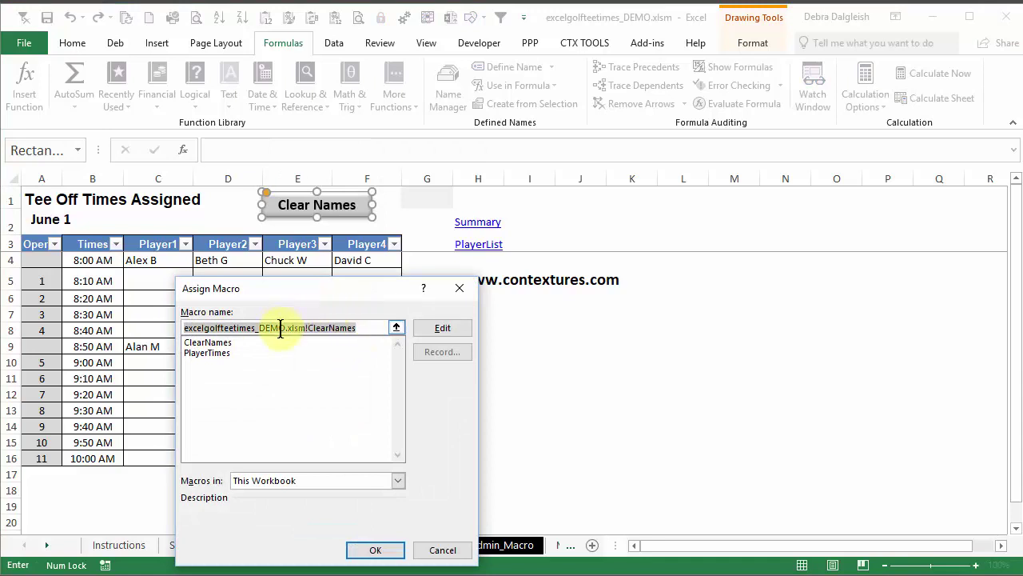
click(436, 551)
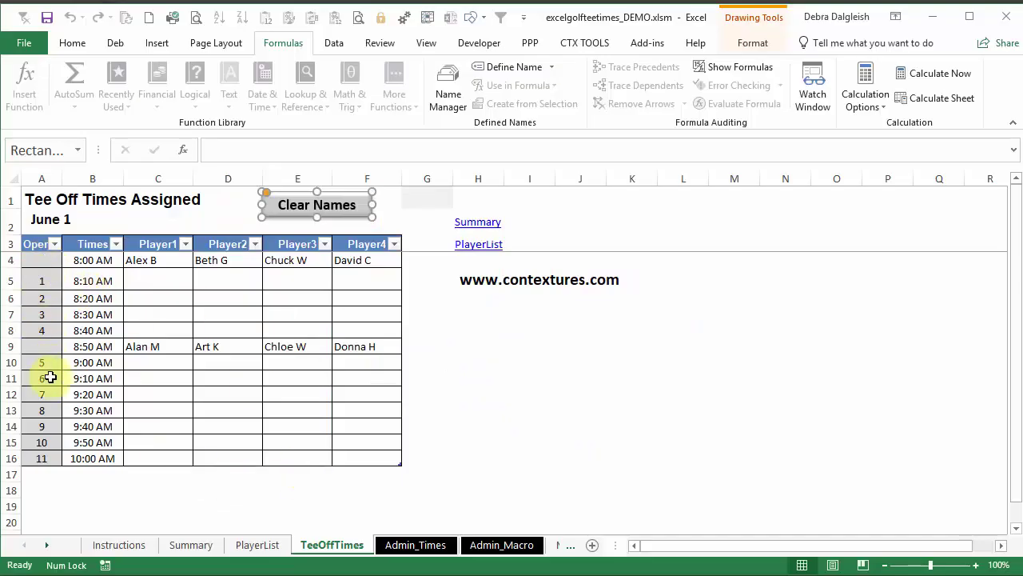
Examine the Open column formulas in A4 and A10 on TeeOffTimes and the full TimeCalc formula in C2 on Admin_Times.
click(37, 261)
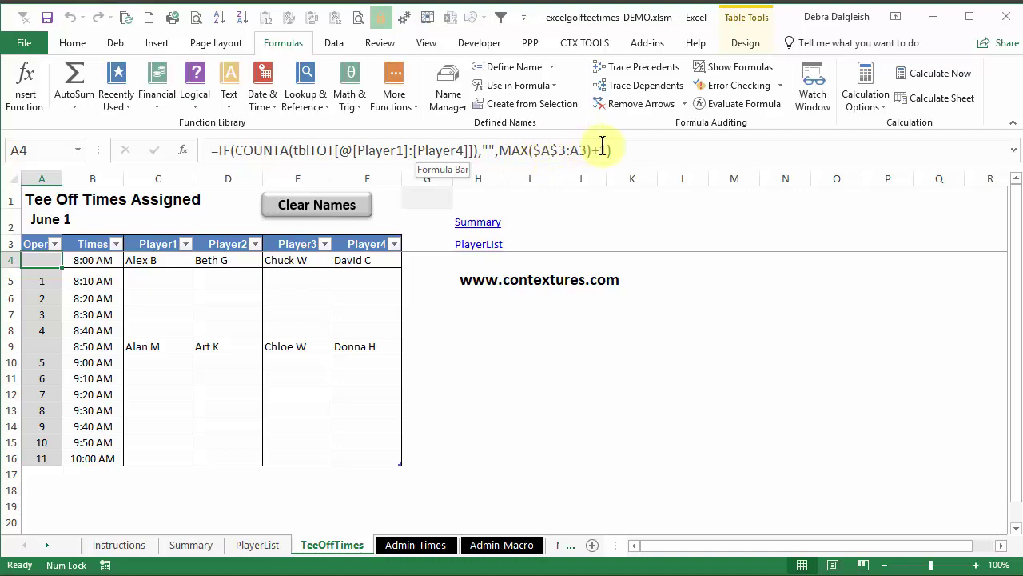
click(41, 364)
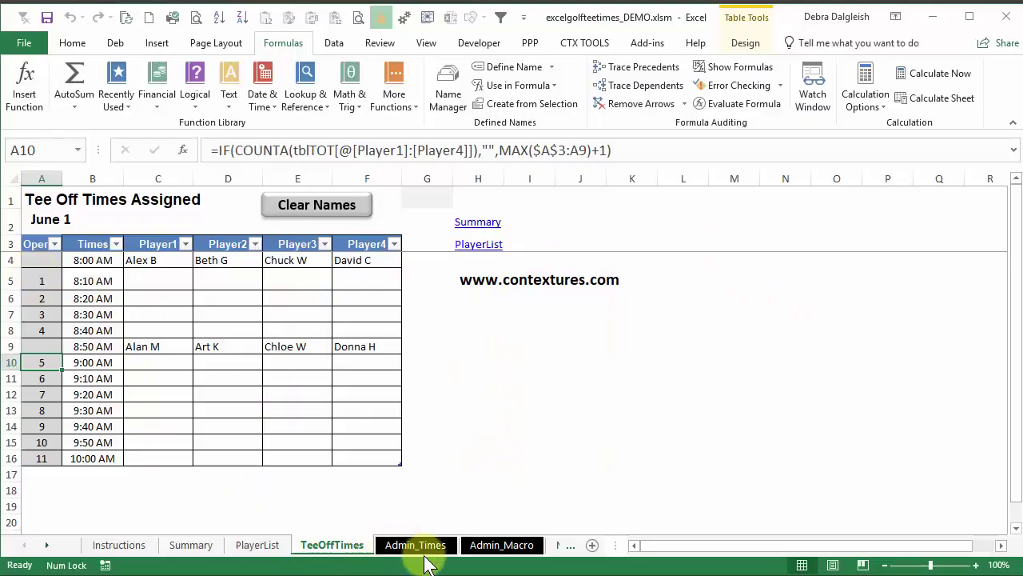
click(404, 544)
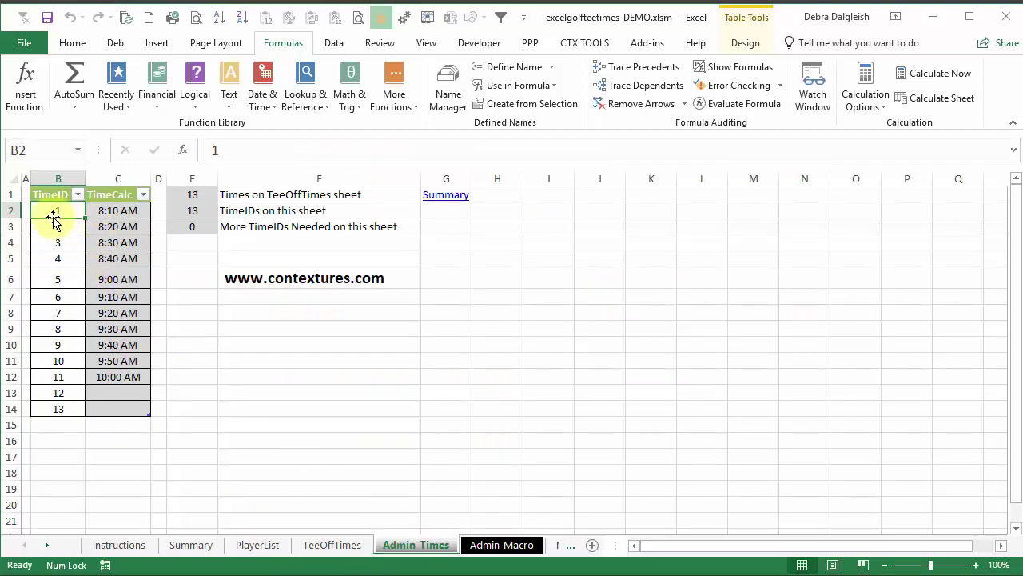
drag(53, 217, 64, 404)
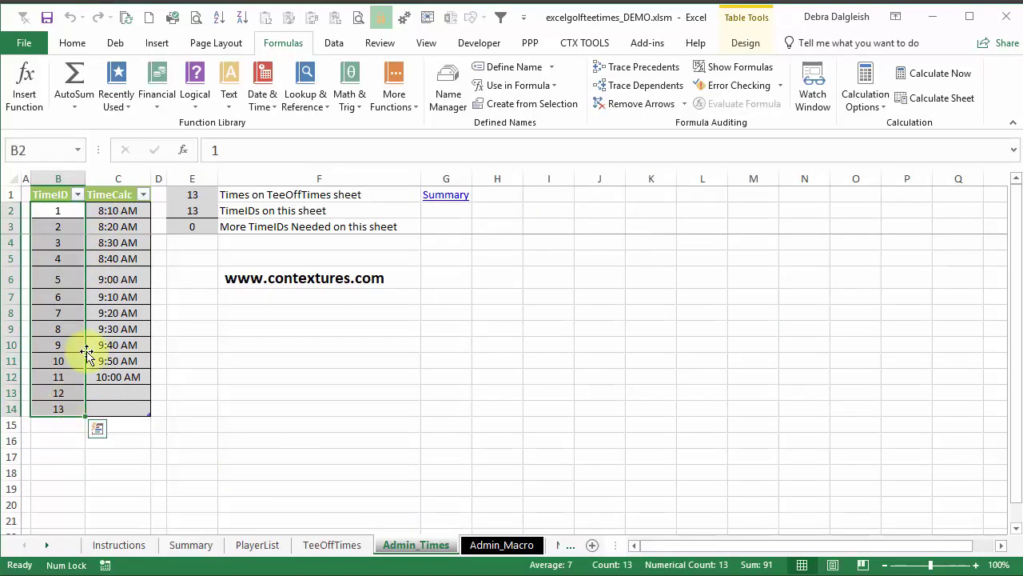
click(120, 224)
click(106, 210)
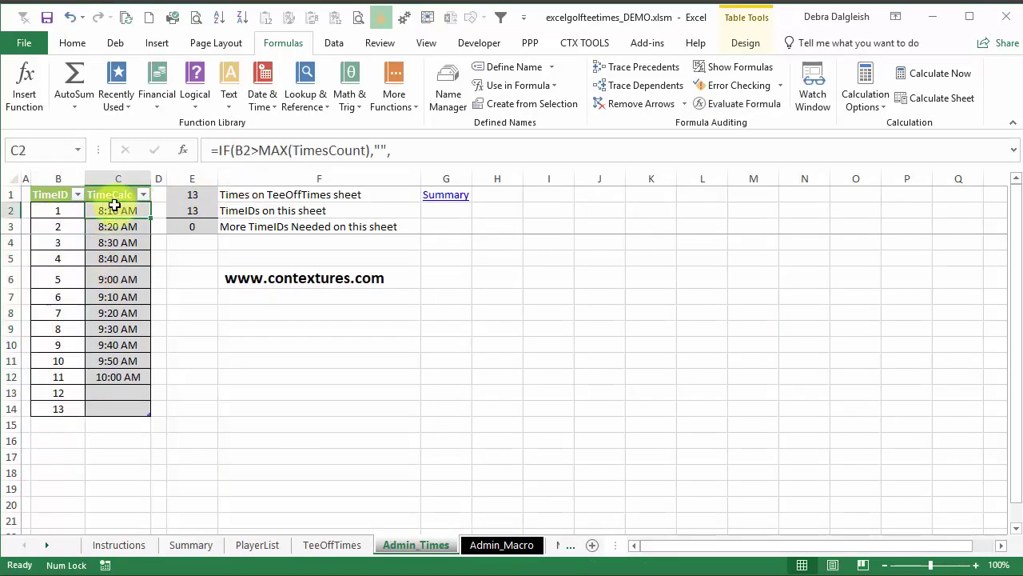
double_click(403, 177)
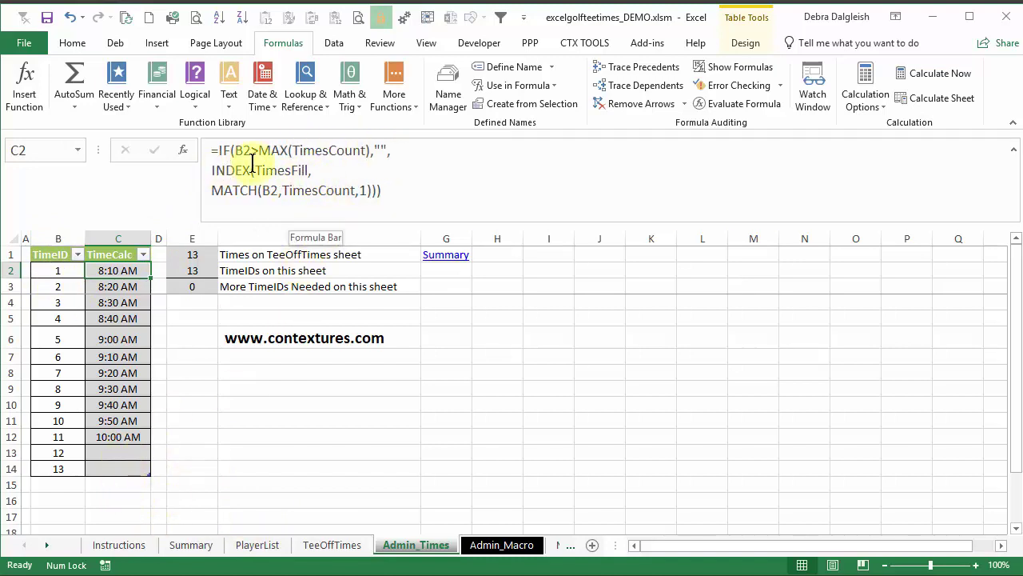
click(330, 545)
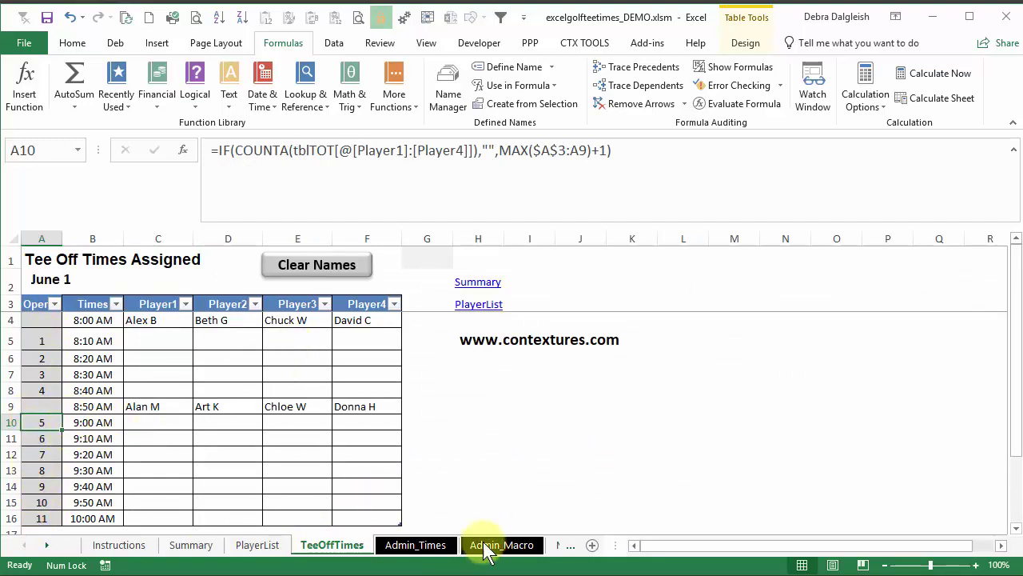
Check the time count formulas in E1:E3 on Admin_Times and view the ranges used by the macro on Admin_Macro.
key(ctrl+Page_Down)
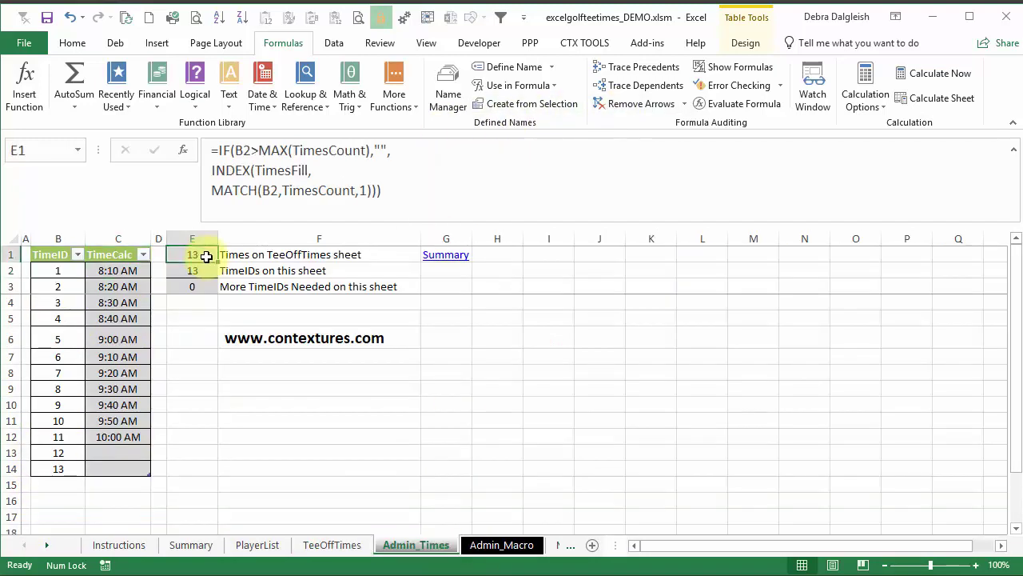
drag(206, 258, 205, 286)
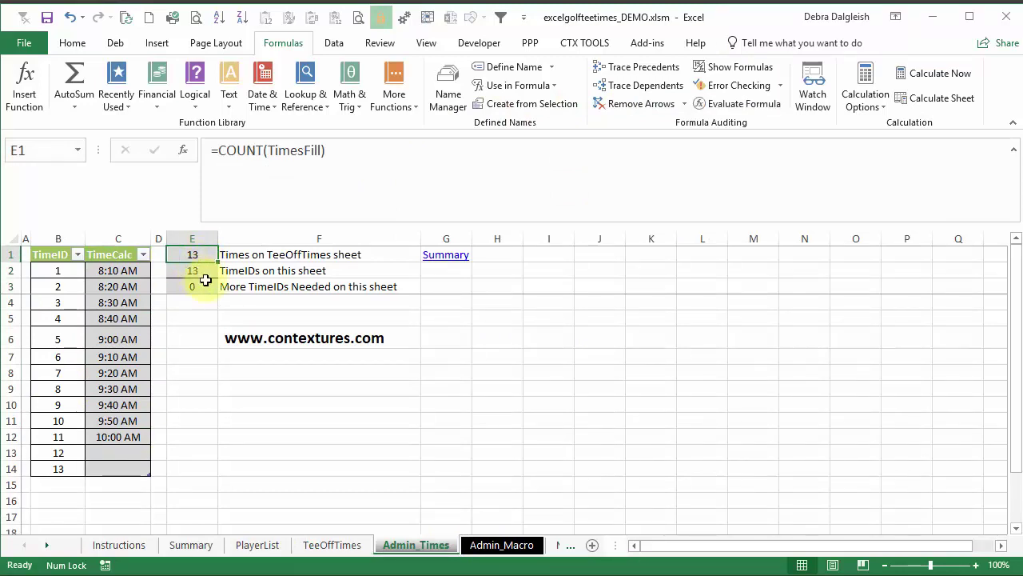
click(203, 290)
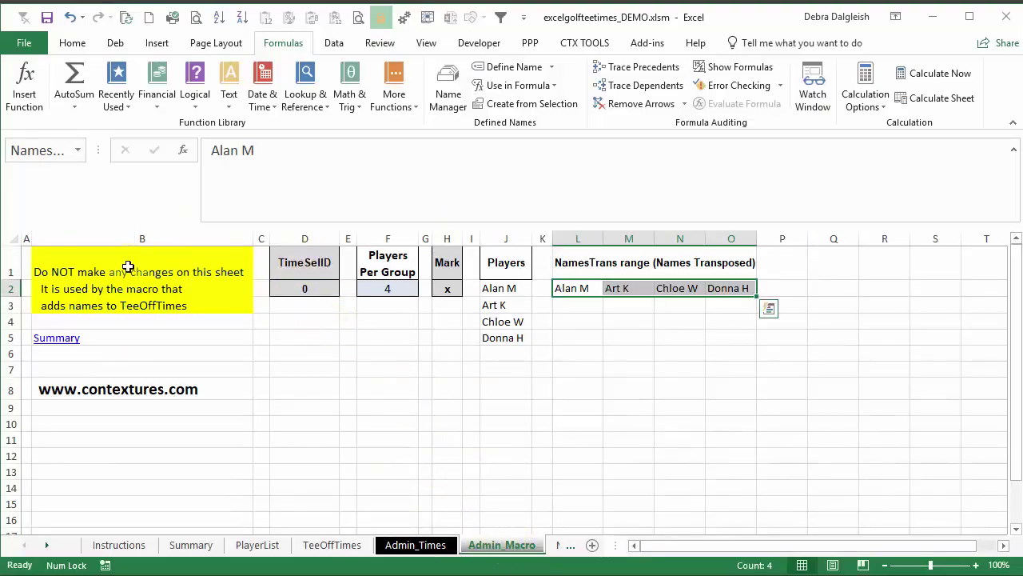
drag(334, 228, 338, 152)
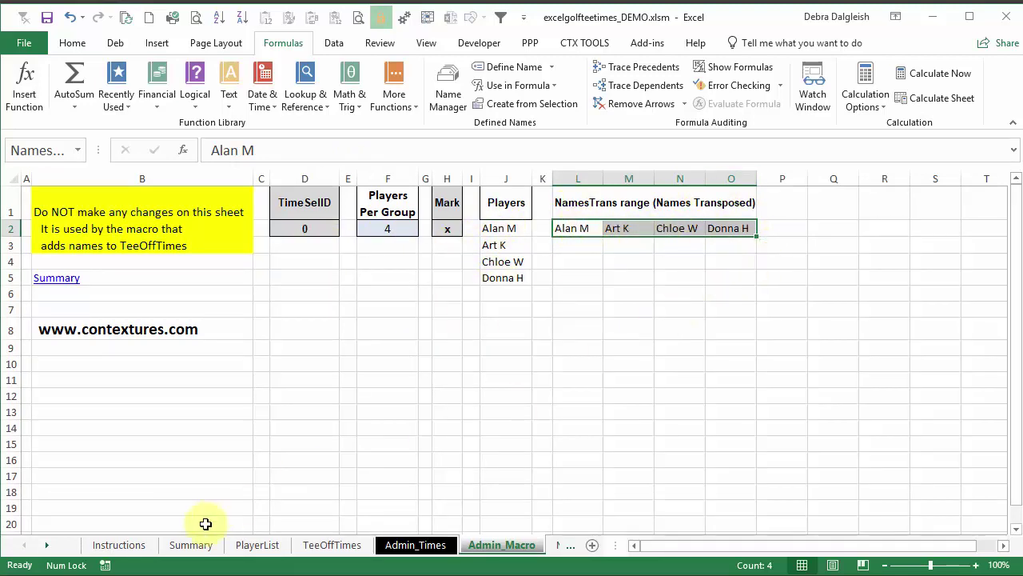
Review the tournament inputs on the Summary sheet and examine the Players Listed and Tee Off Times formulas in D8, D10 and F10.
click(321, 546)
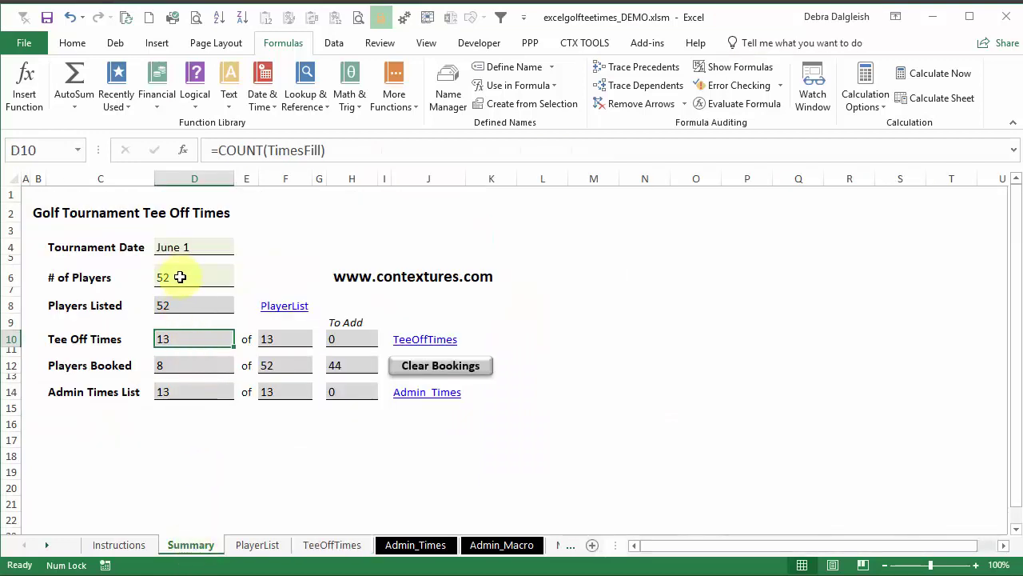
drag(192, 249, 197, 270)
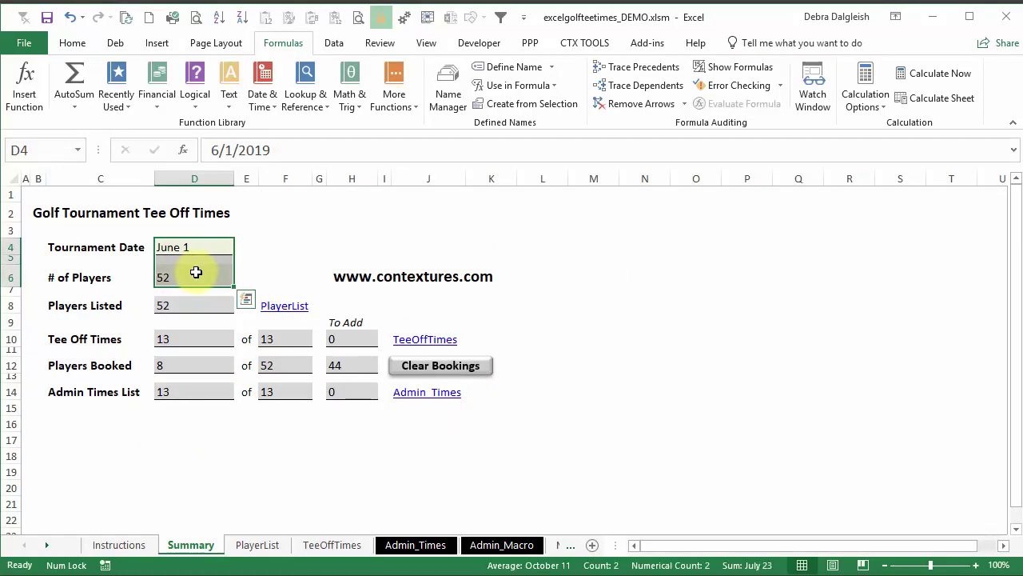
click(264, 257)
click(189, 305)
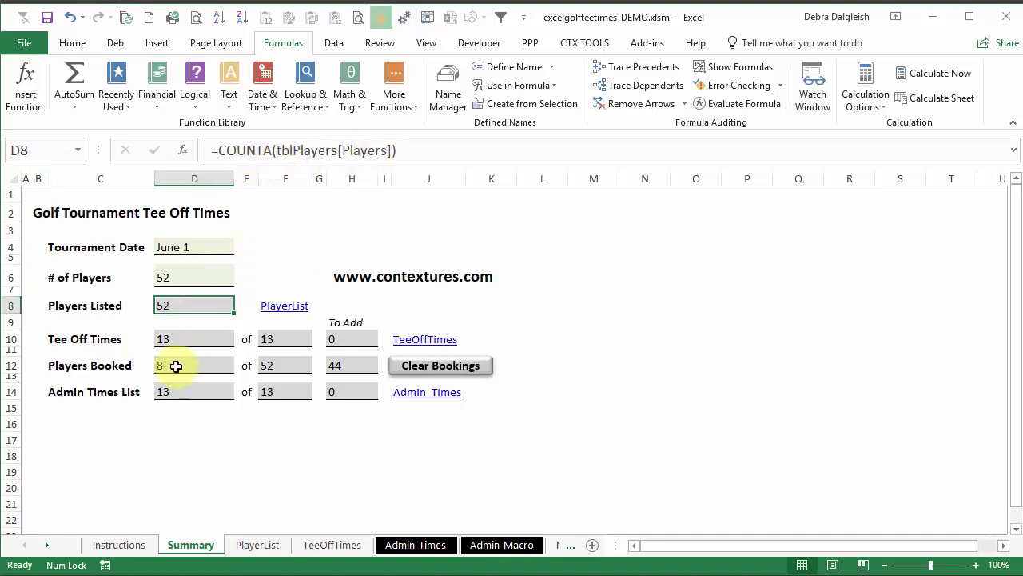
click(183, 342)
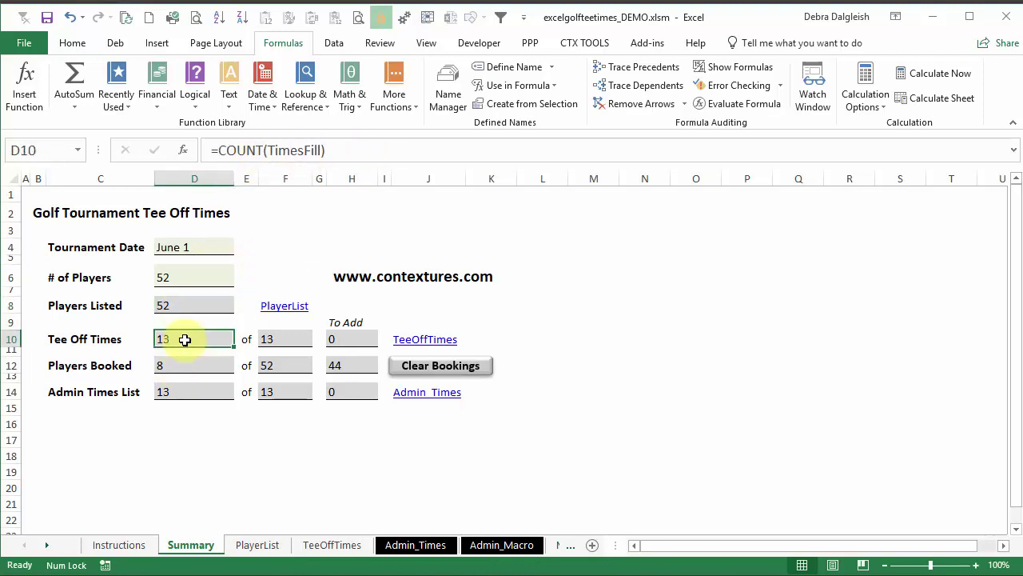
click(273, 339)
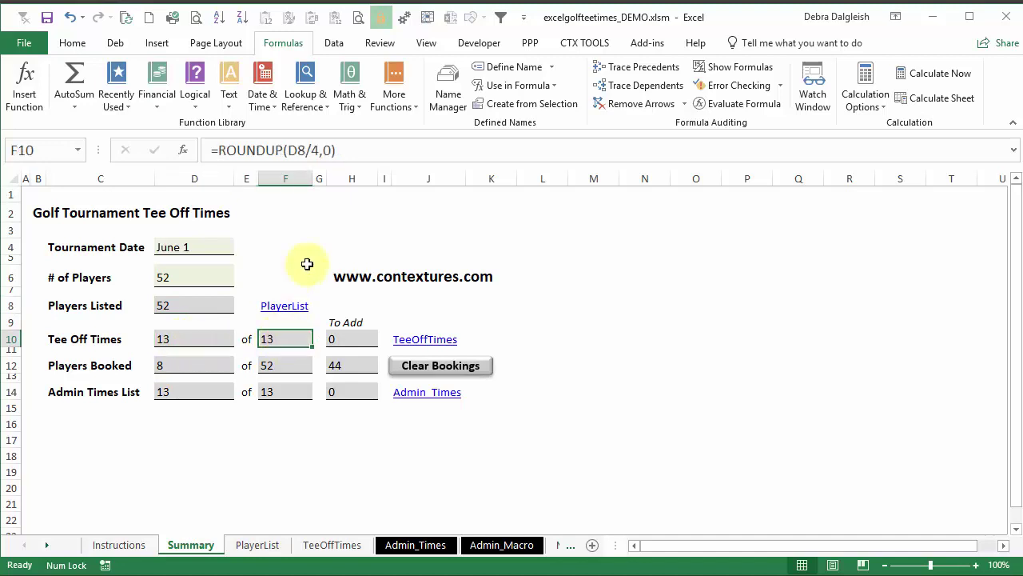